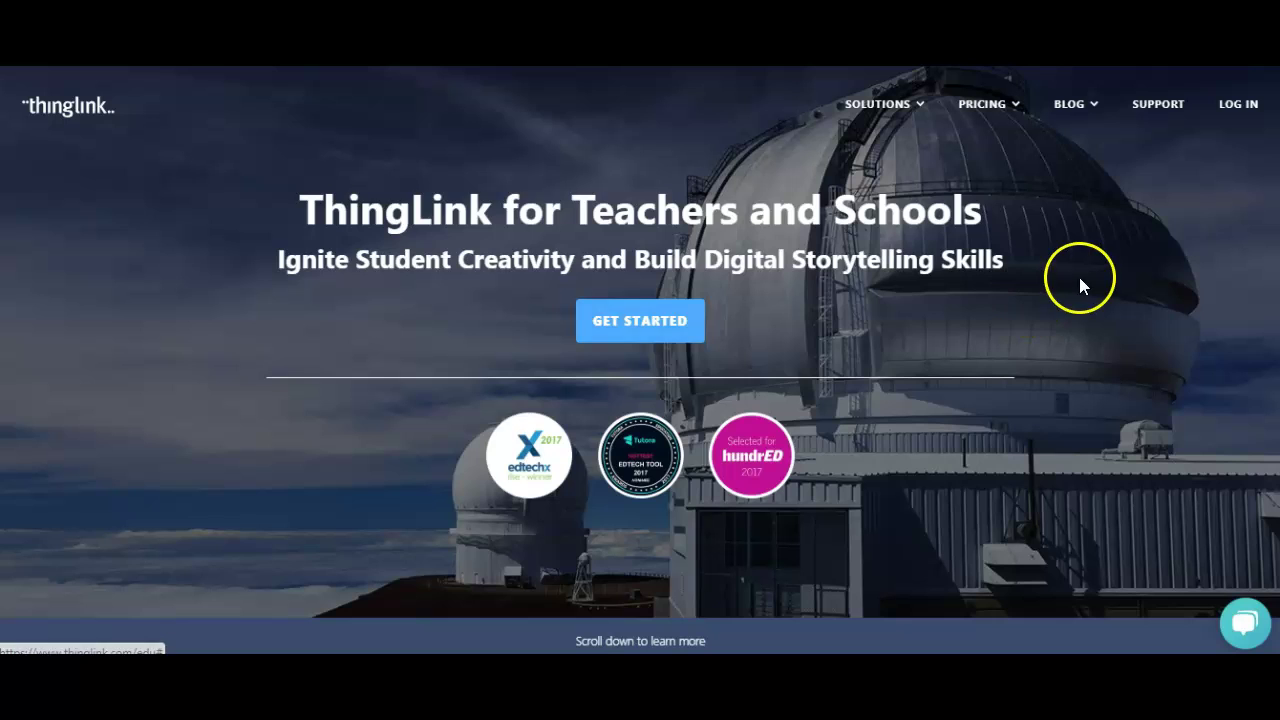
Go to LOG IN and scroll through the Education plan comparison table before signing in.
{"action": "left_click", "coordinate": [1245, 110]}
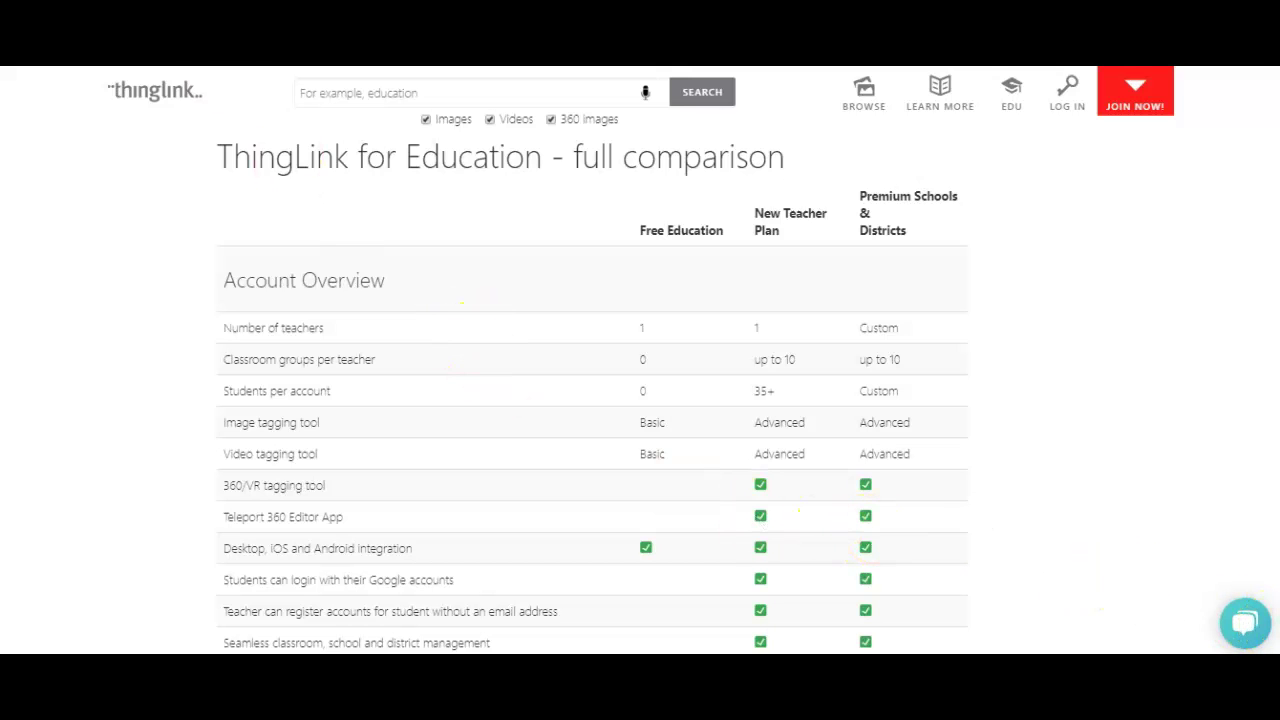
{"action": "scroll", "coordinate": [592, 390], "scroll_direction": "down", "scroll_amount": 2}
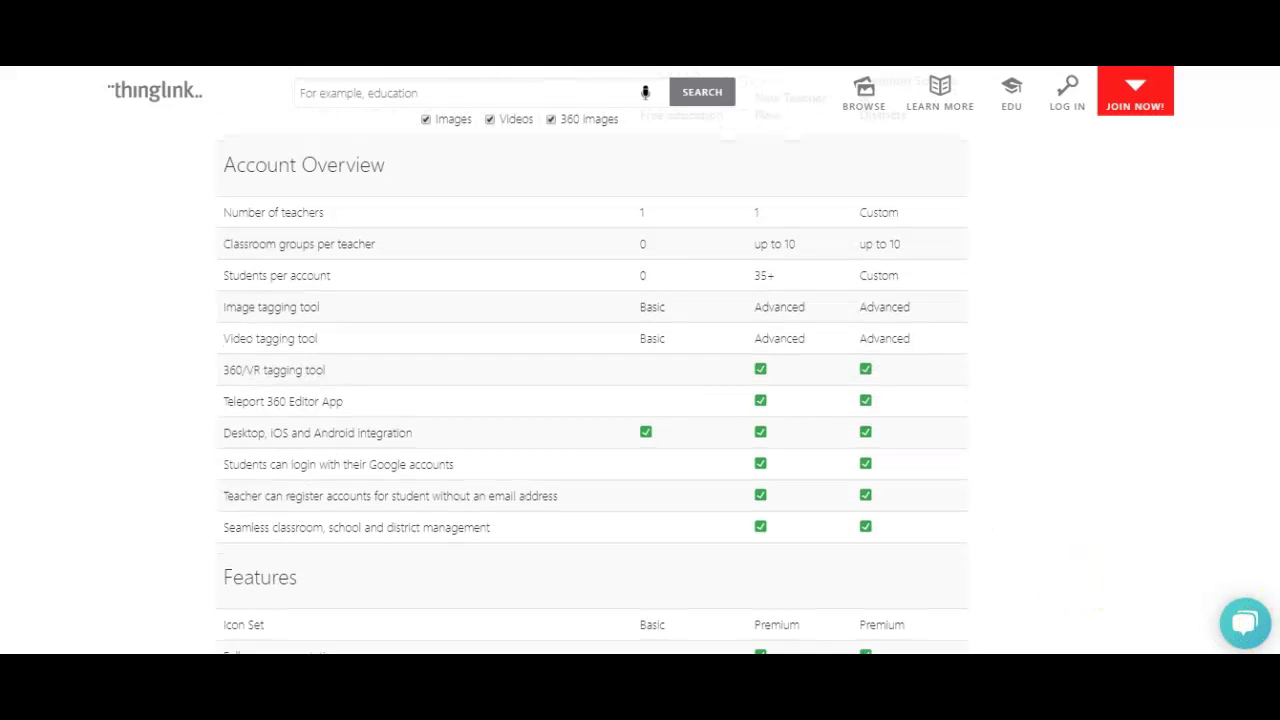
{"action": "scroll", "coordinate": [592, 390], "scroll_direction": "down", "scroll_amount": 5}
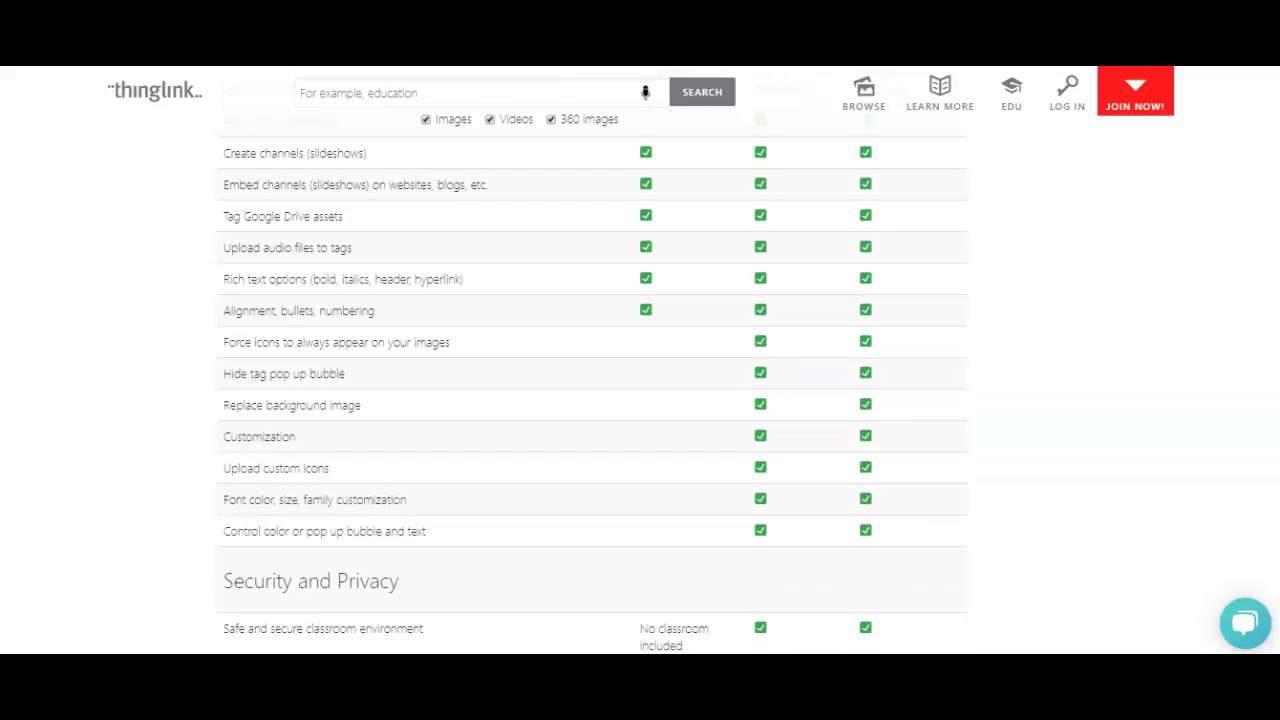
{"action": "scroll", "coordinate": [592, 384], "scroll_direction": "up", "scroll_amount": 1}
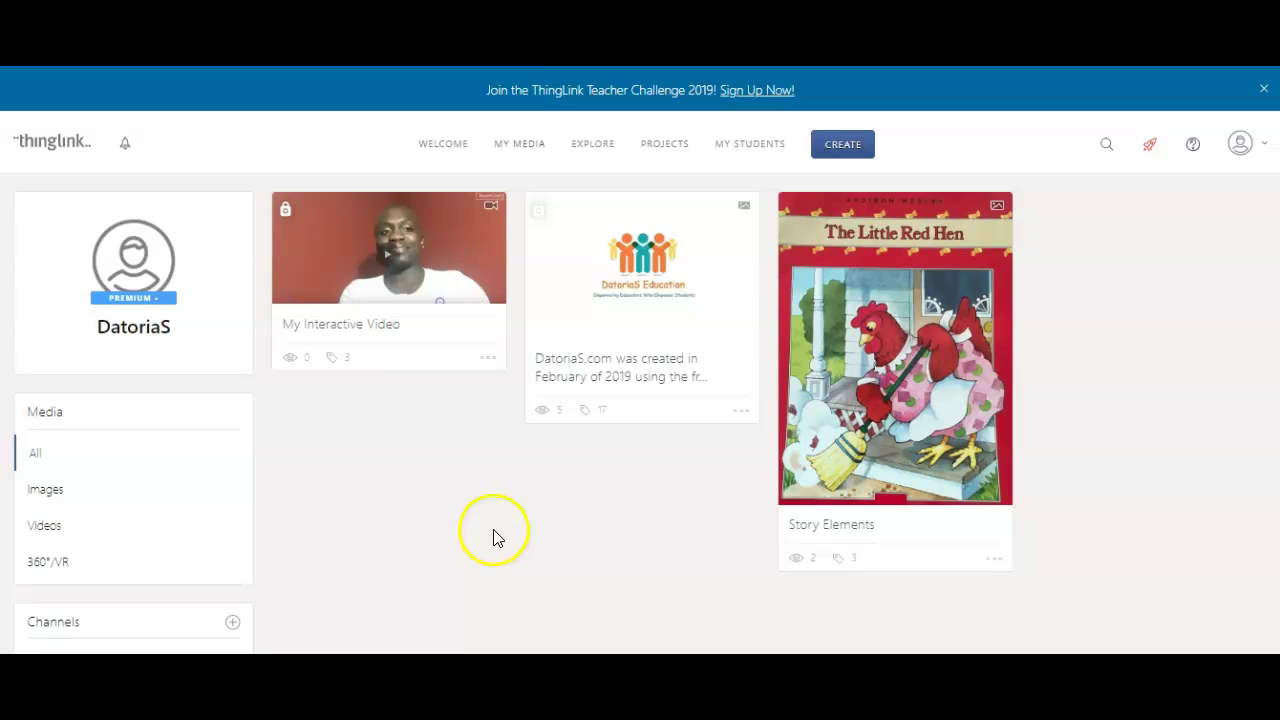
Open MY STUDENTS and check the first group's invitation code under Add users.
{"action": "left_click", "coordinate": [737, 145]}
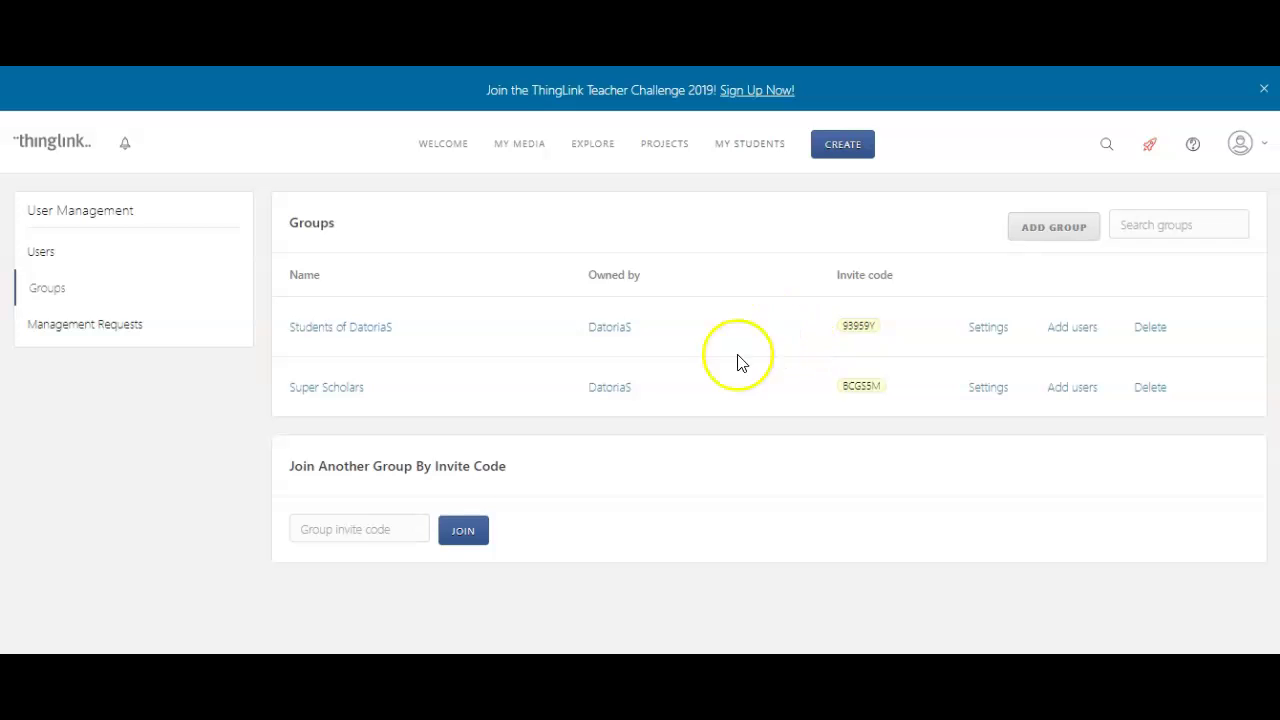
{"action": "left_click", "coordinate": [1089, 340]}
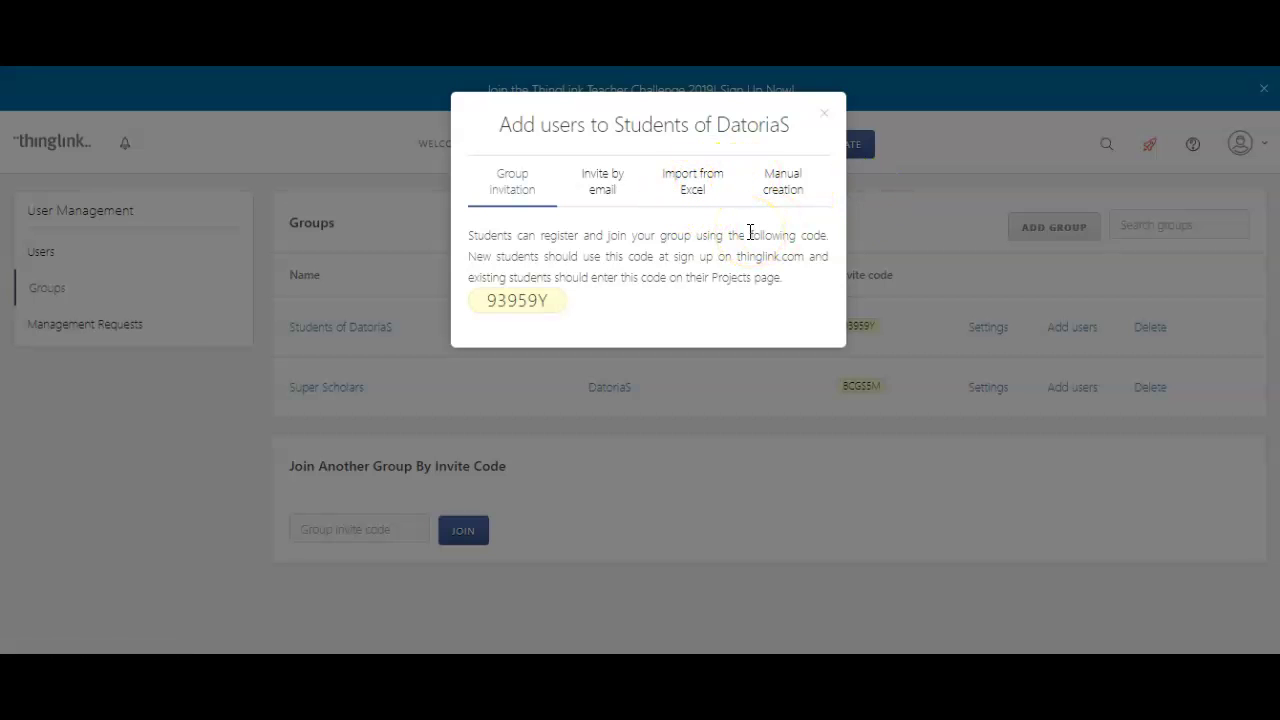
{"action": "left_click", "coordinate": [822, 117]}
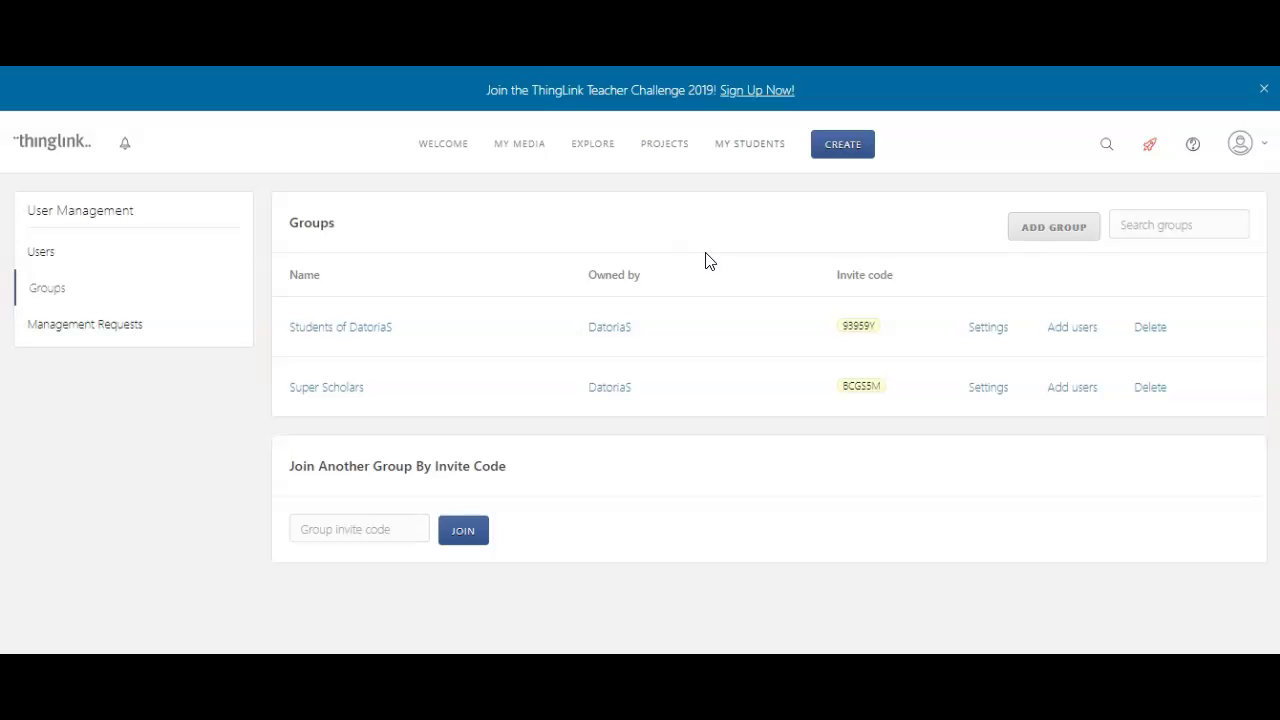
Return to My Media and play My Interactive Video.
{"action": "left_click", "coordinate": [631, 333]}
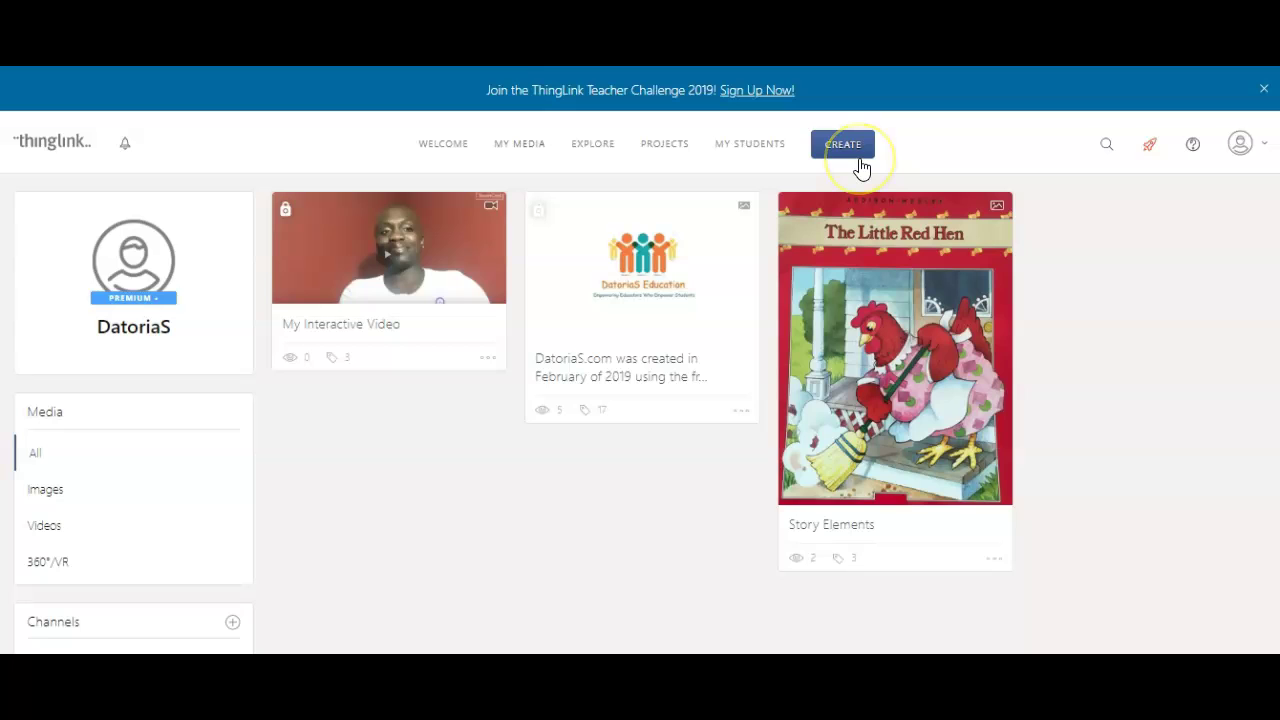
{"action": "left_click", "coordinate": [845, 146]}
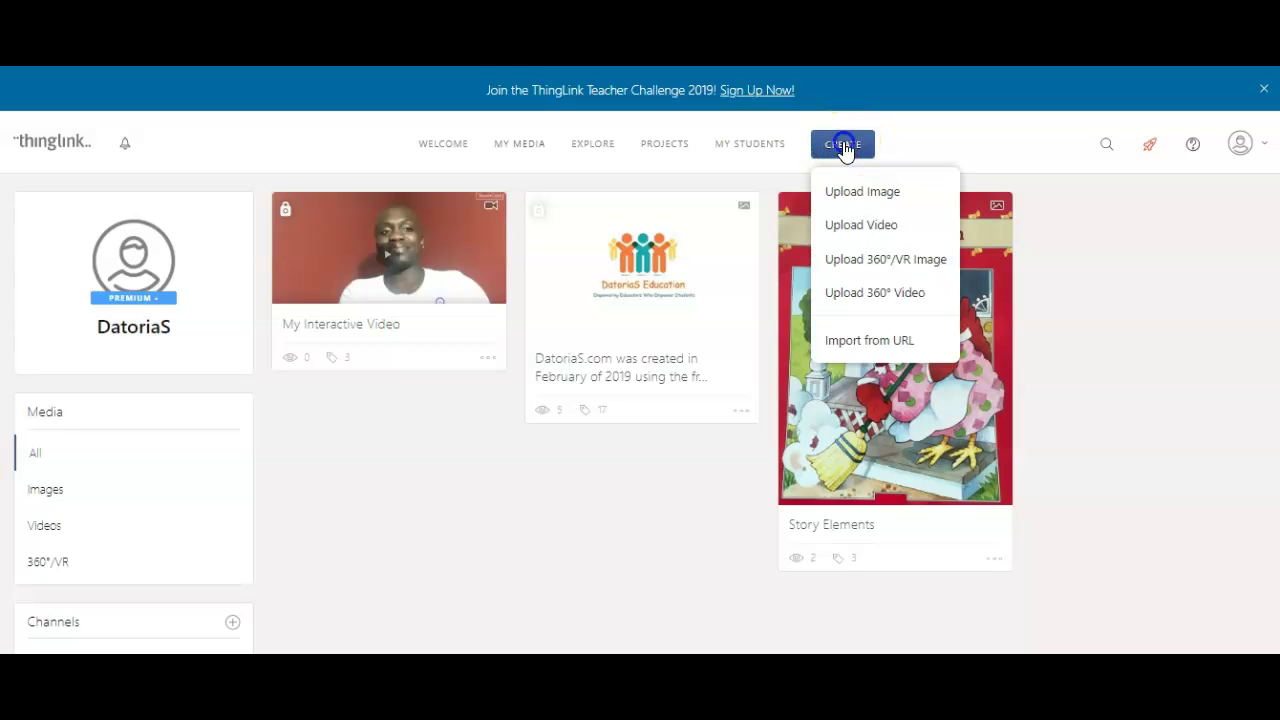
{"action": "left_click", "coordinate": [385, 286]}
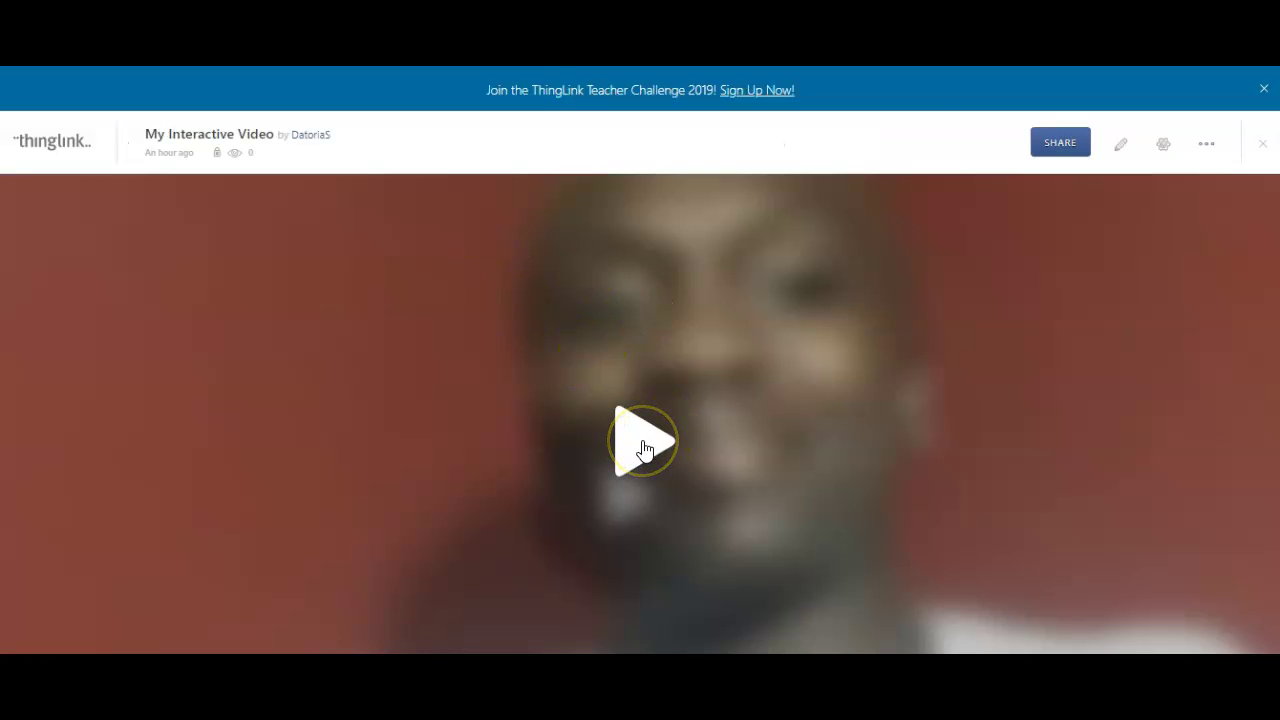
{"action": "left_click", "coordinate": [644, 448]}
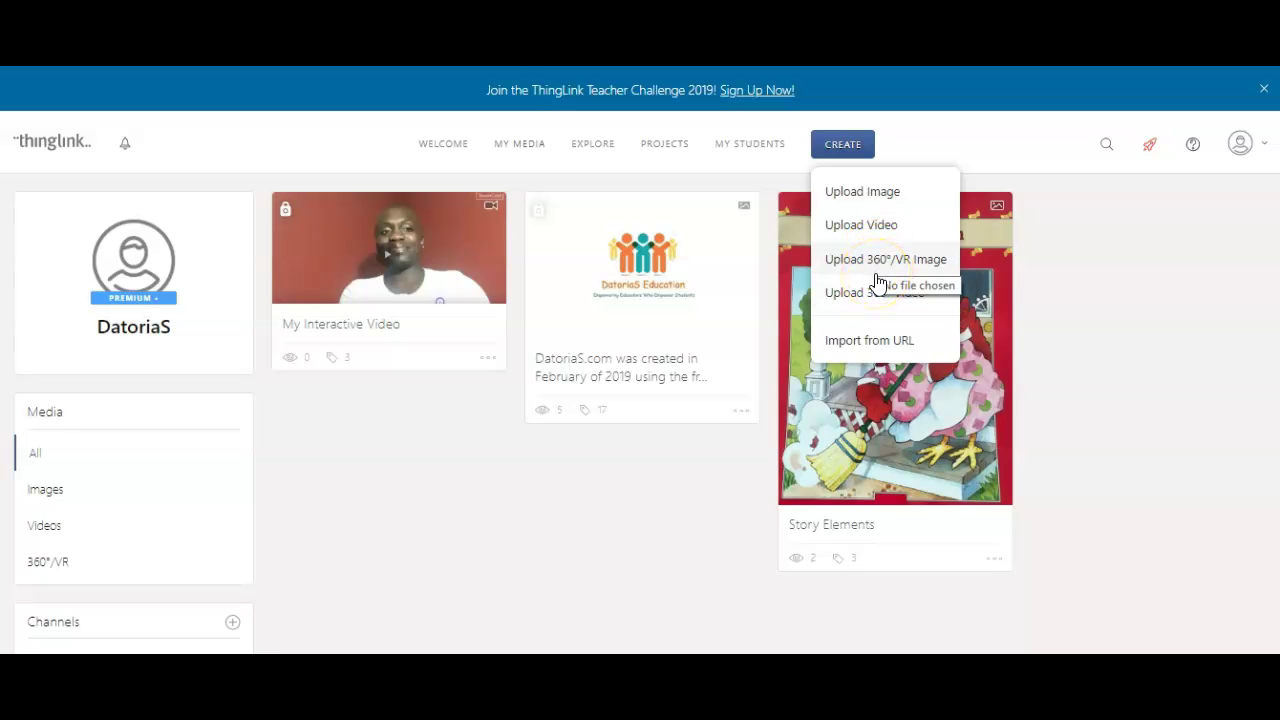
Start an image upload, browse to the personal 1 folder, and cancel without choosing a file.
{"action": "left_click", "coordinate": [916, 196]}
{"action": "left_click", "coordinate": [86, 333]}
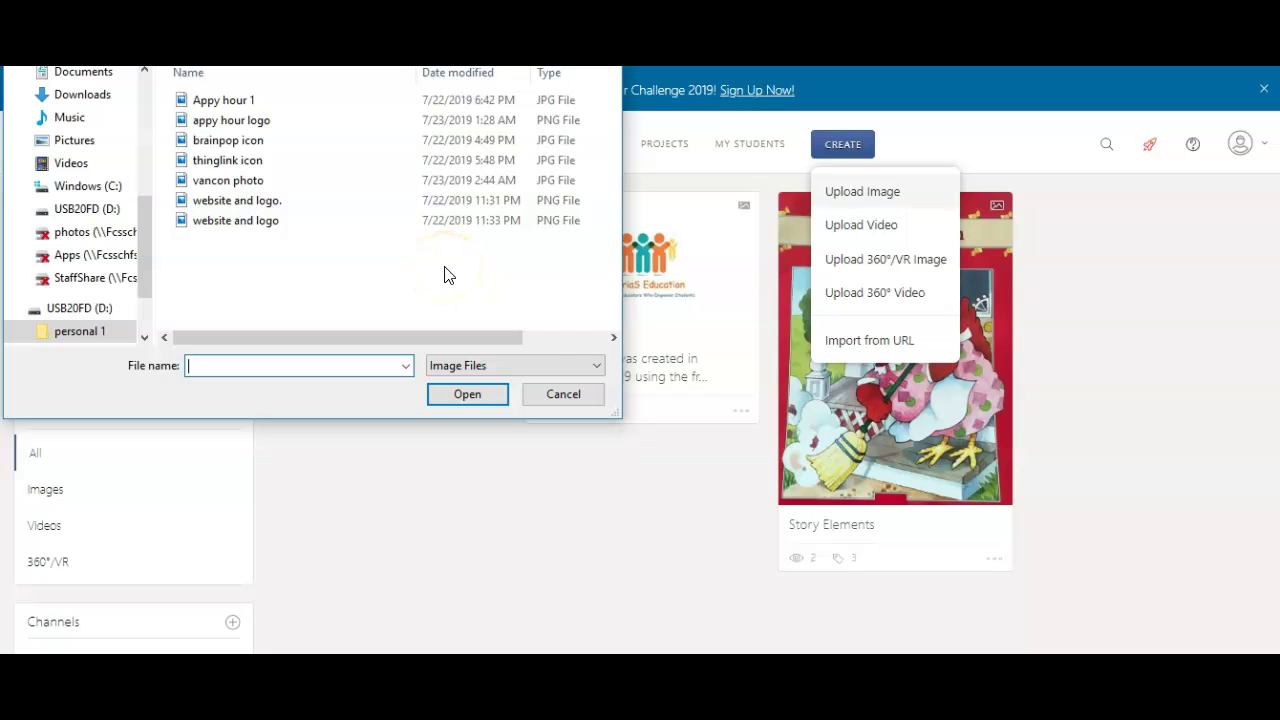
{"action": "left_click", "coordinate": [563, 394]}
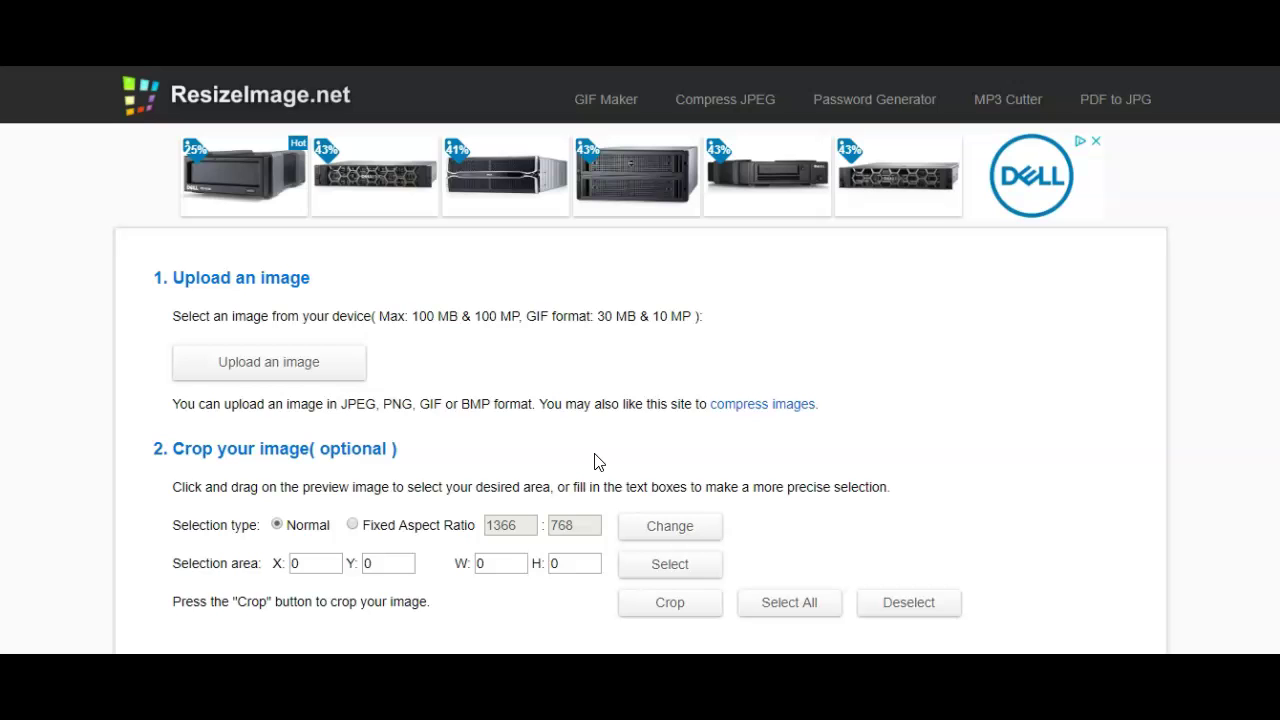
Limit the Google Images map results to sizes larger than 800×600.
{"action": "left_click", "coordinate": [615, 424]}
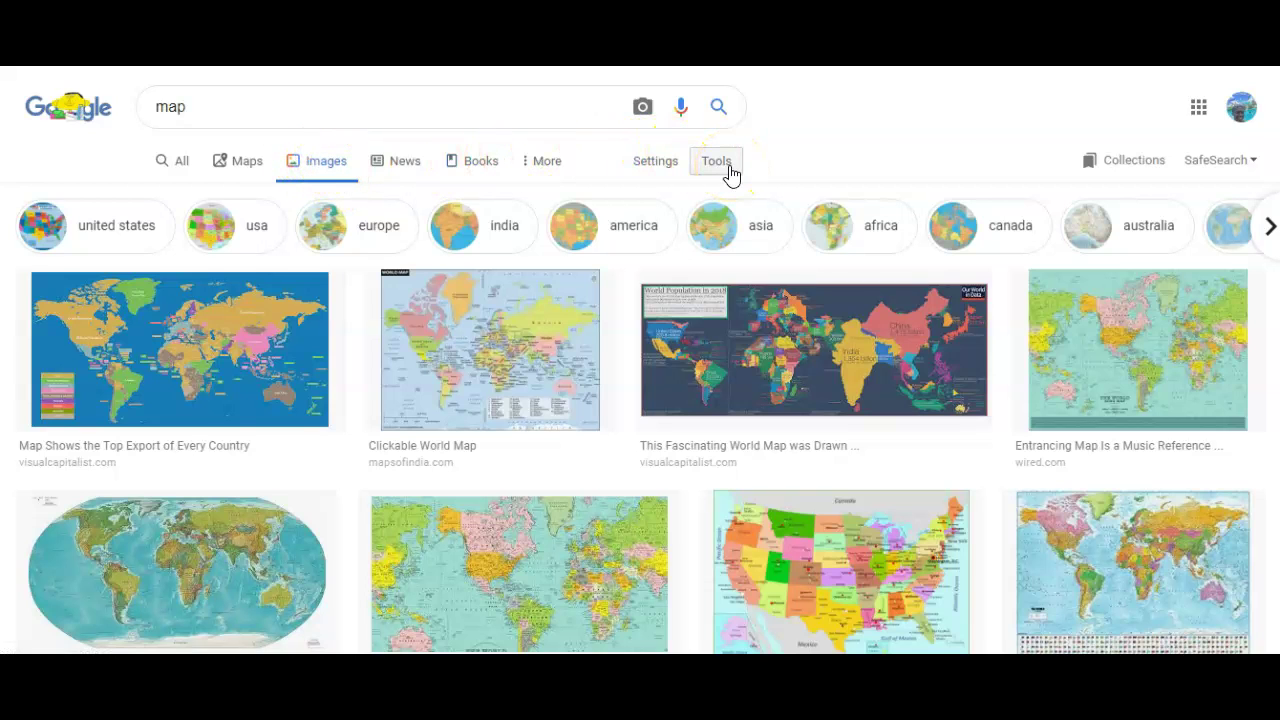
{"action": "left_click", "coordinate": [729, 169]}
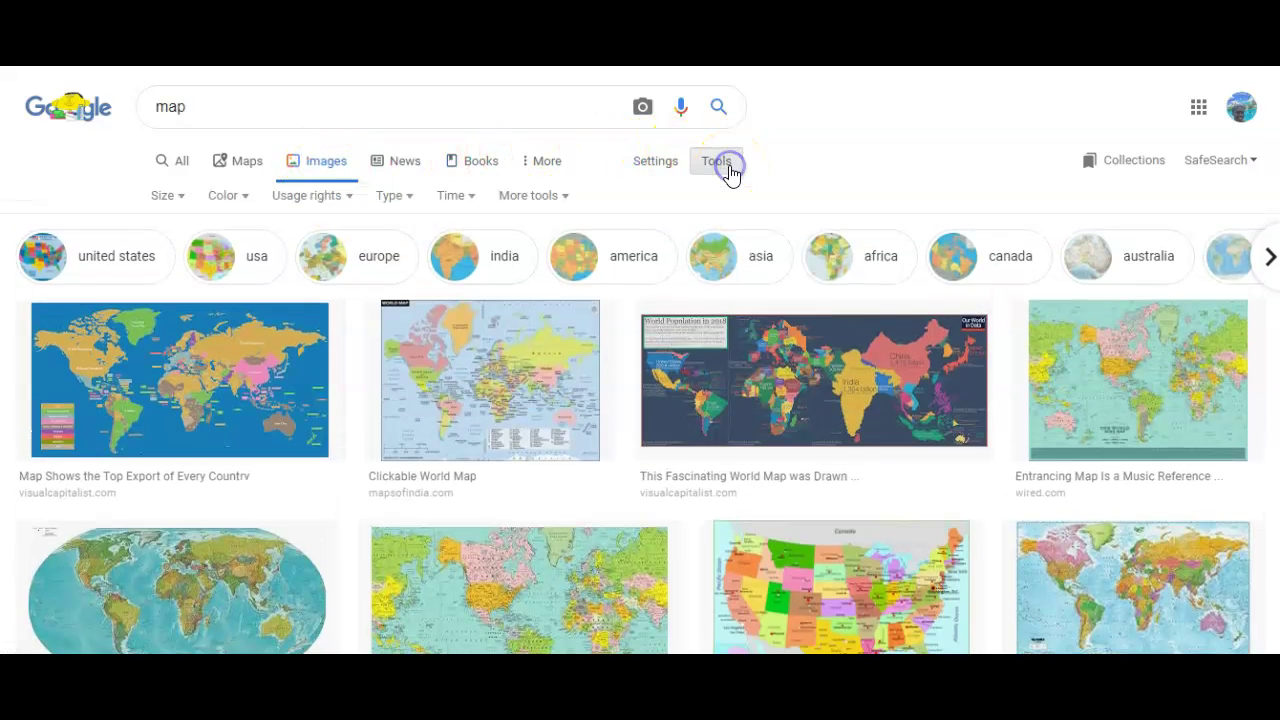
{"action": "left_click", "coordinate": [178, 200]}
{"action": "mouse_move", "coordinate": [184, 350]}
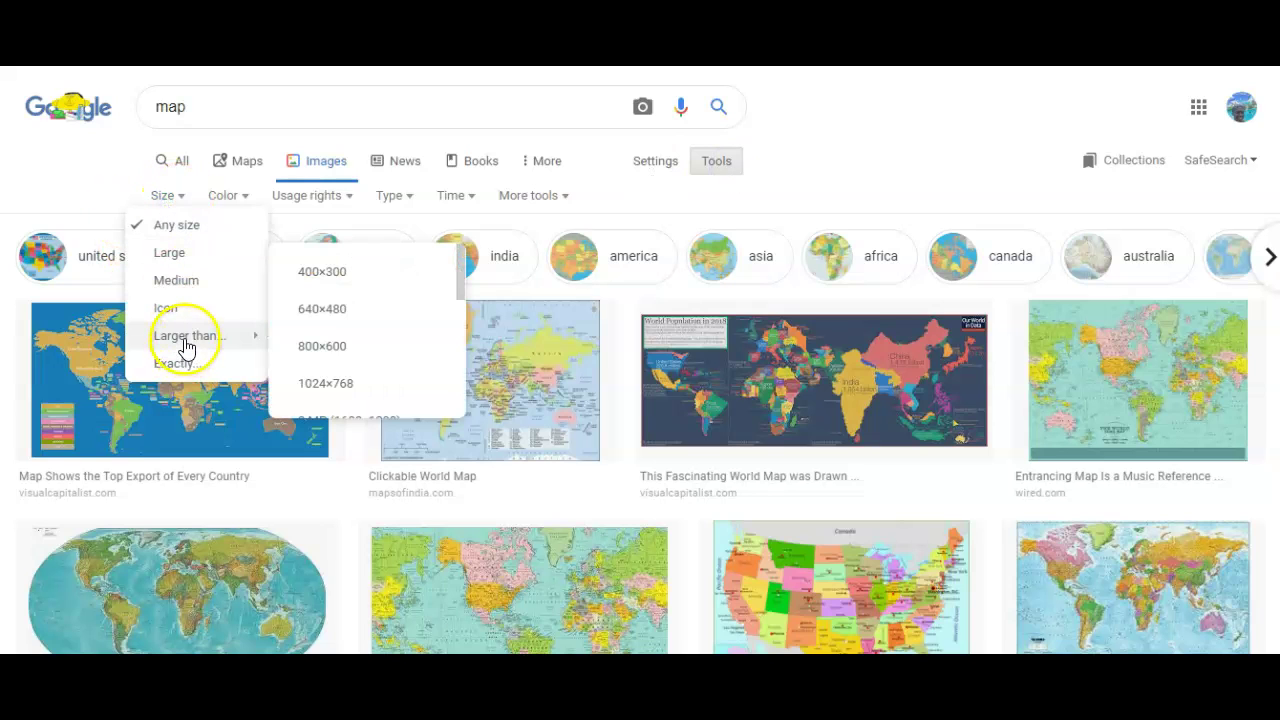
{"action": "left_click", "coordinate": [334, 347]}
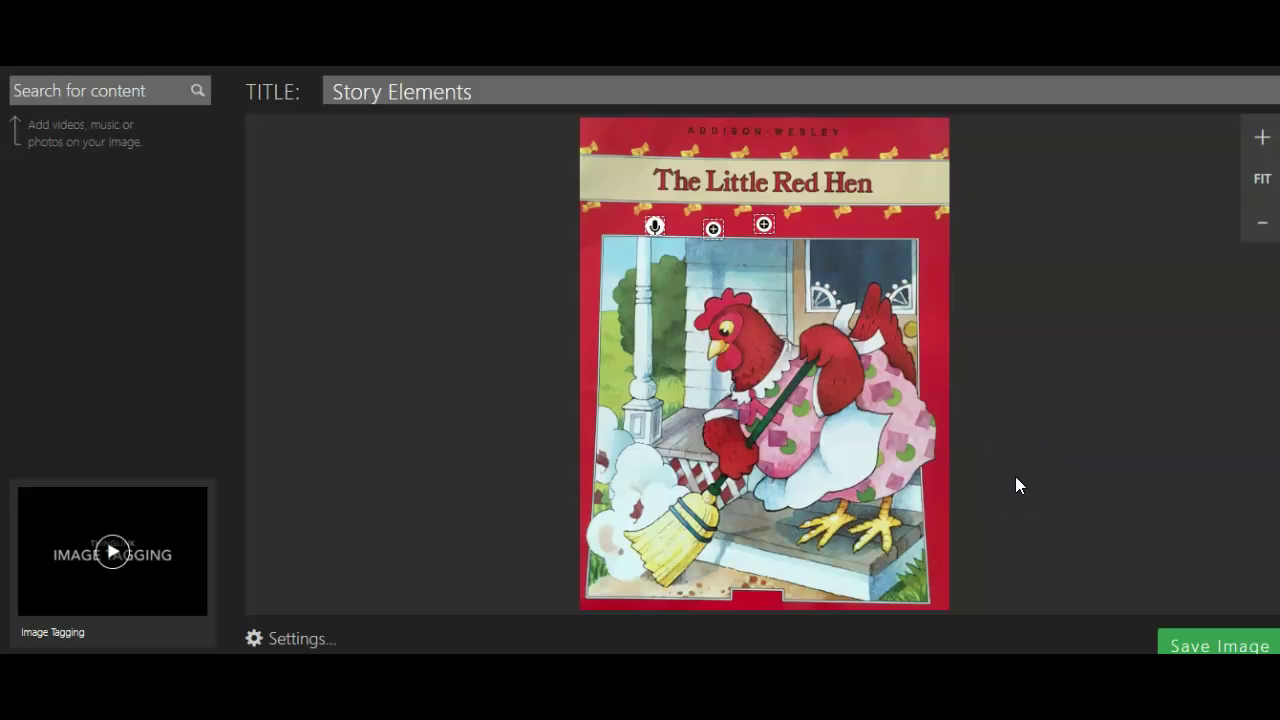
Open the Characters tag and play, then pause, its 10-second audio clip.
{"action": "left_click", "coordinate": [655, 226]}
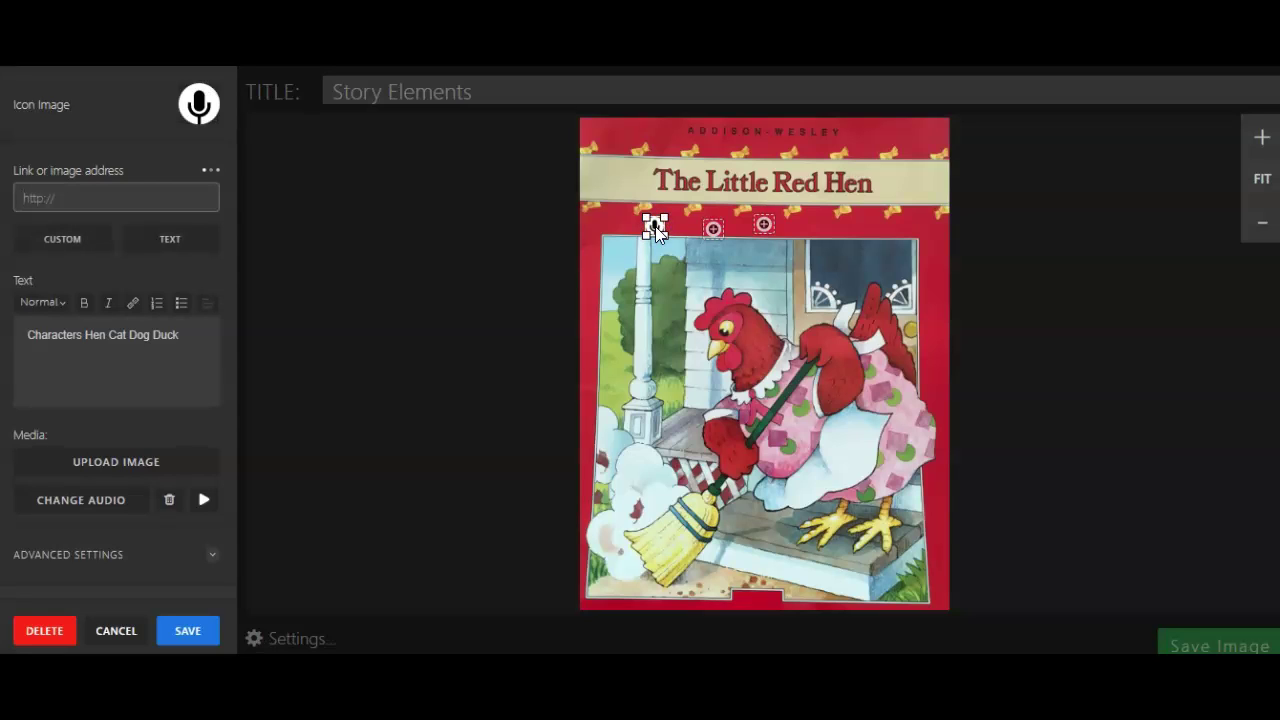
{"action": "left_click", "coordinate": [548, 173]}
{"action": "left_click", "coordinate": [546, 176]}
Open the Setting tag 'The farm in the day', then the Plot tag for editing.
{"action": "left_click", "coordinate": [720, 227]}
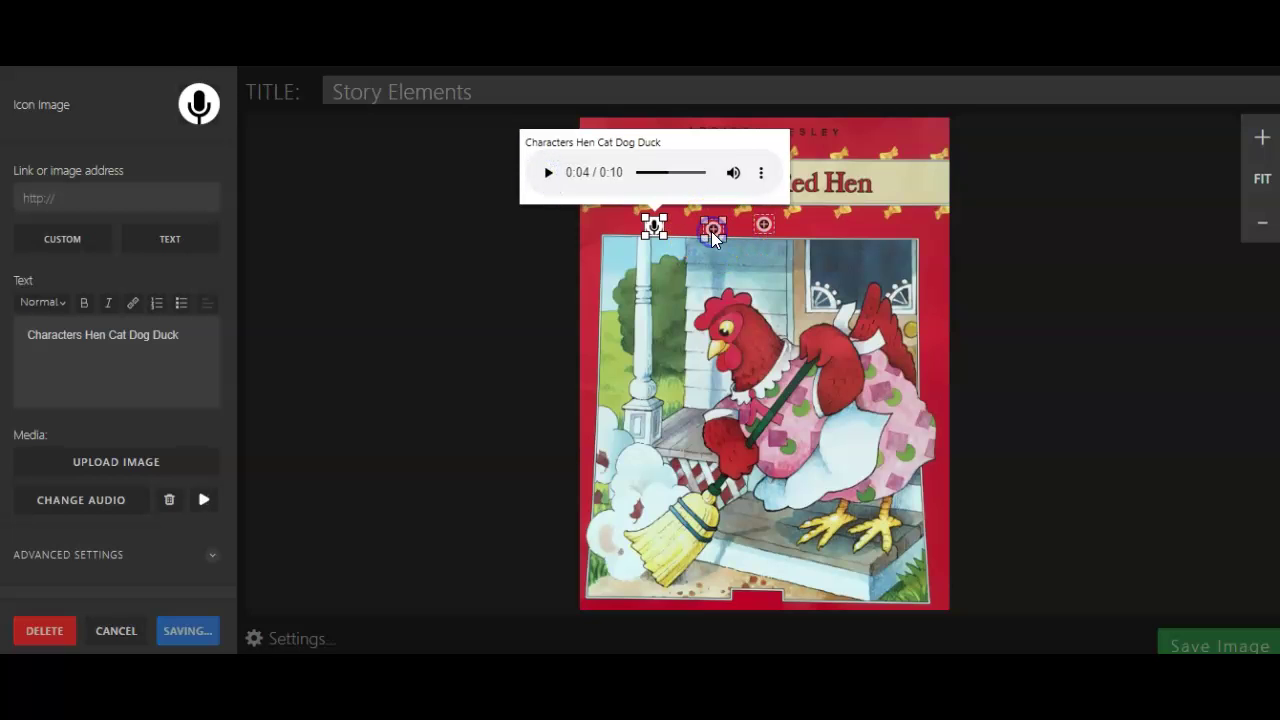
{"action": "mouse_move", "coordinate": [711, 231]}
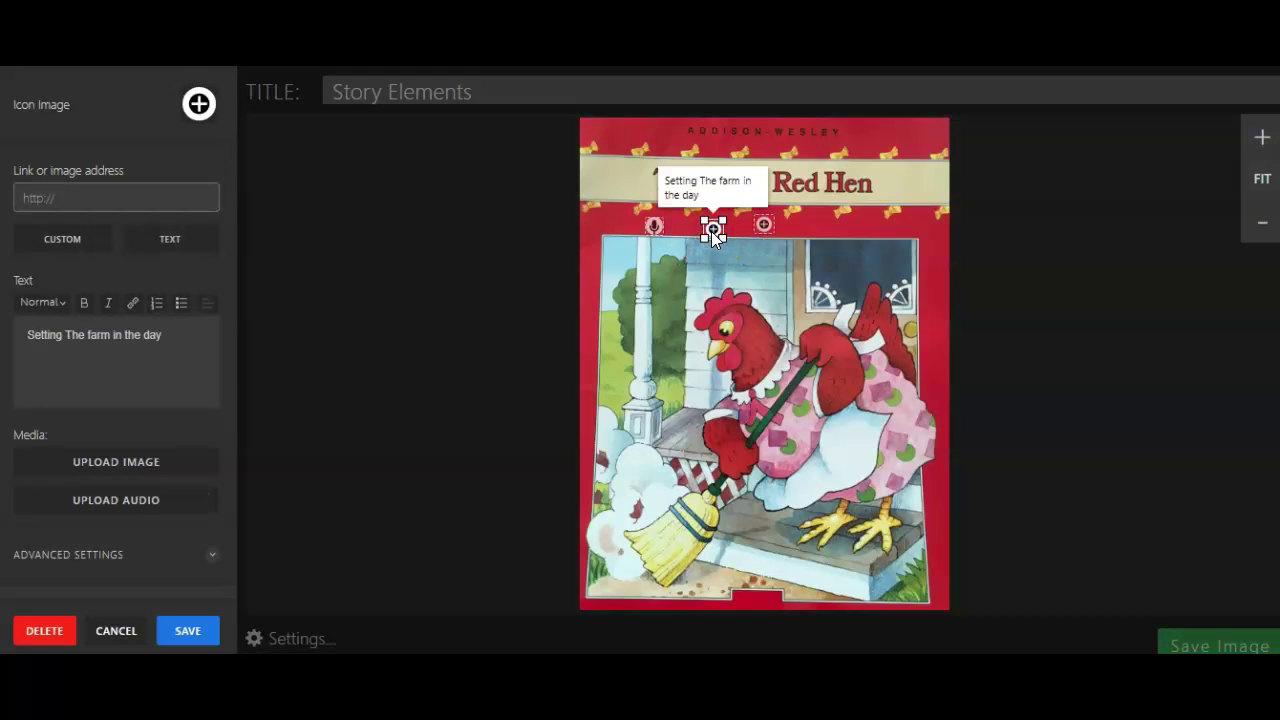
{"action": "left_click", "coordinate": [707, 199]}
{"action": "left_click", "coordinate": [763, 224]}
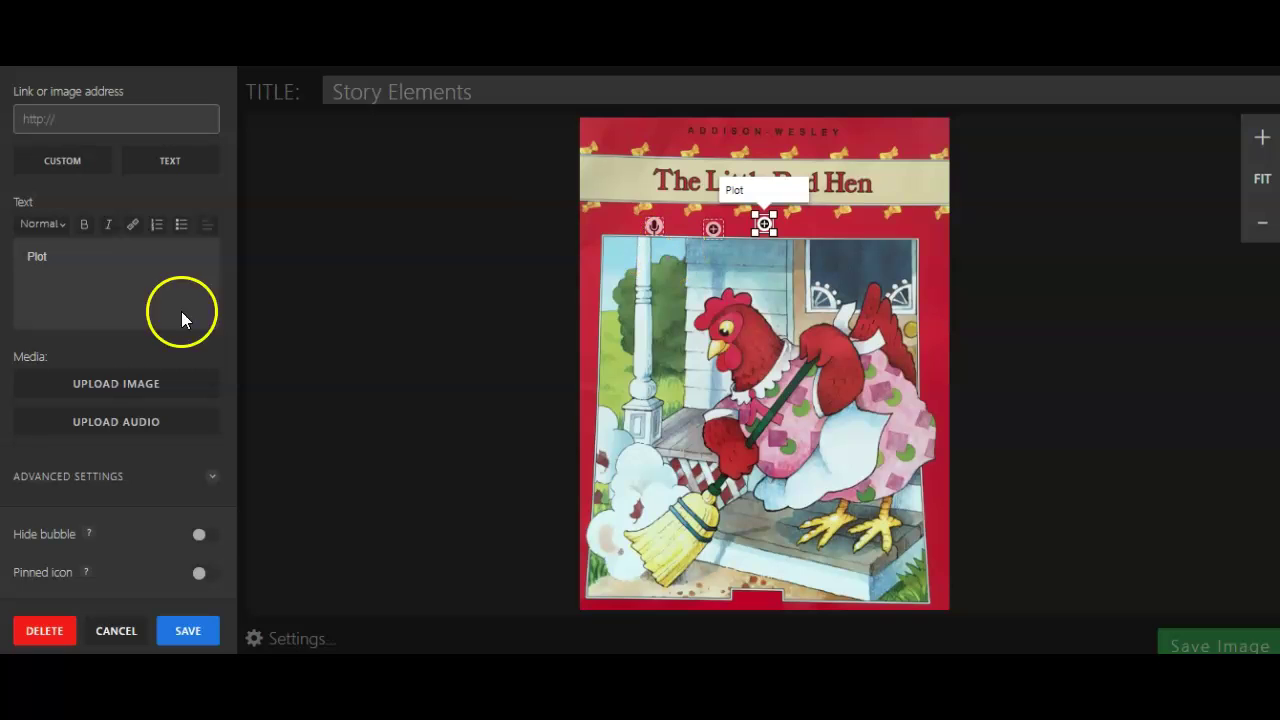
Upload the hen comic-strip image file to the Plot tag.
{"action": "left_click", "coordinate": [105, 383]}
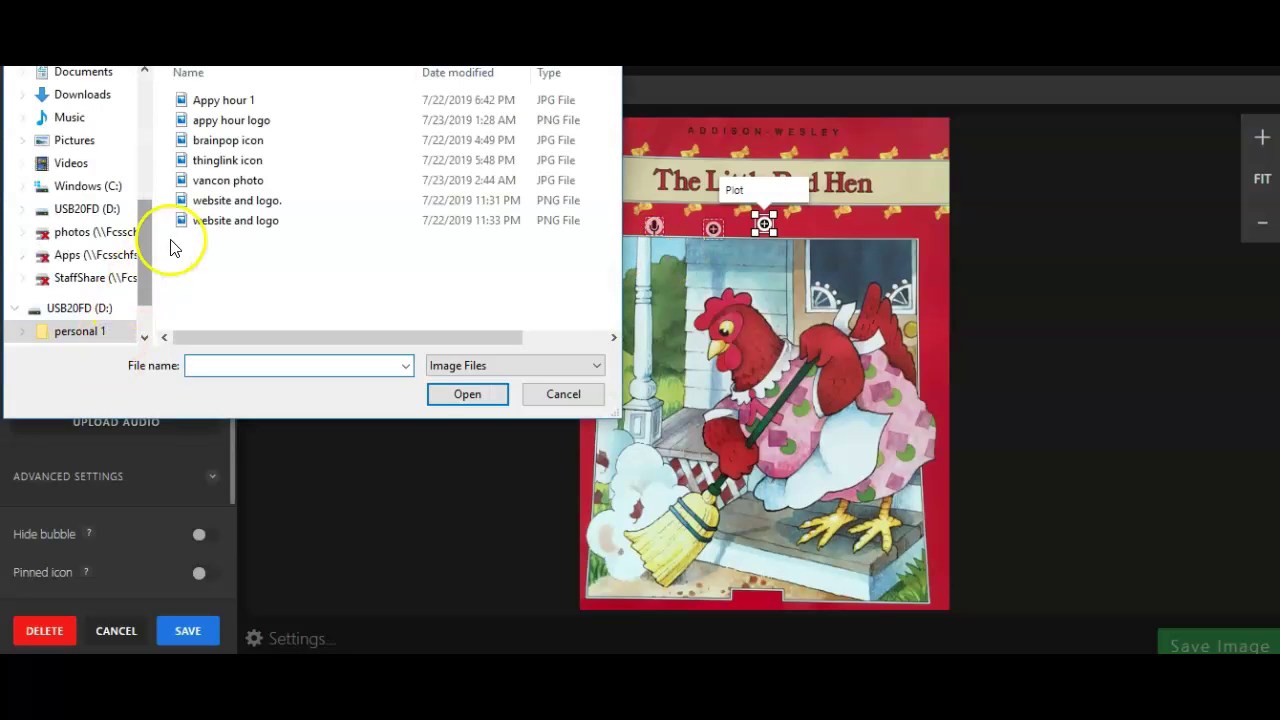
{"action": "left_click", "coordinate": [243, 152]}
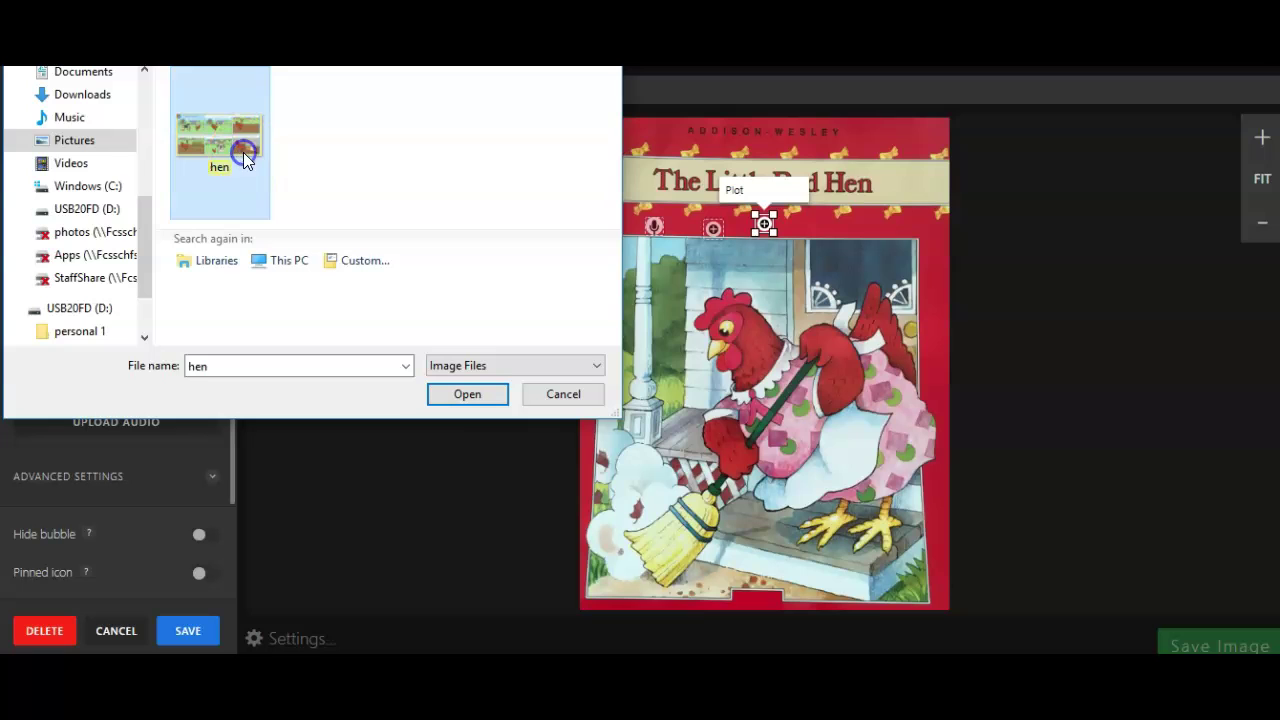
{"action": "left_click", "coordinate": [467, 394]}
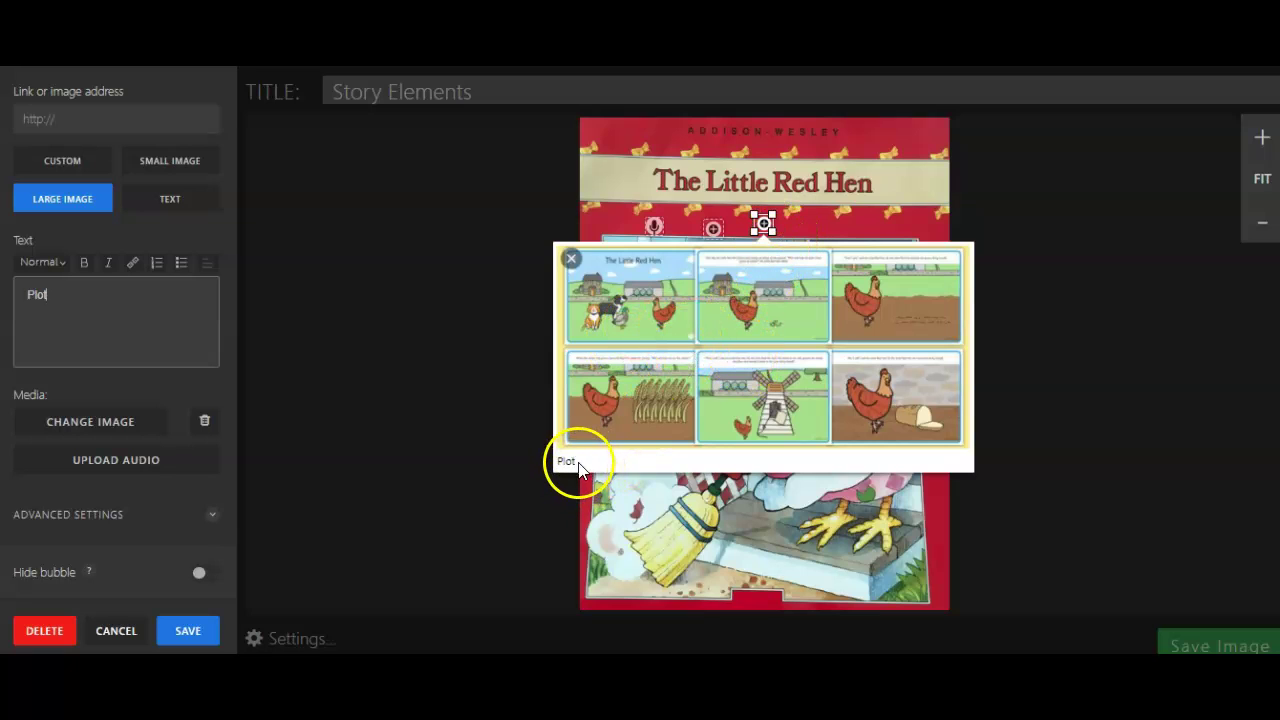
Change the Plot tag's display style from Large Image to Custom, then Text.
{"action": "left_click", "coordinate": [102, 293]}
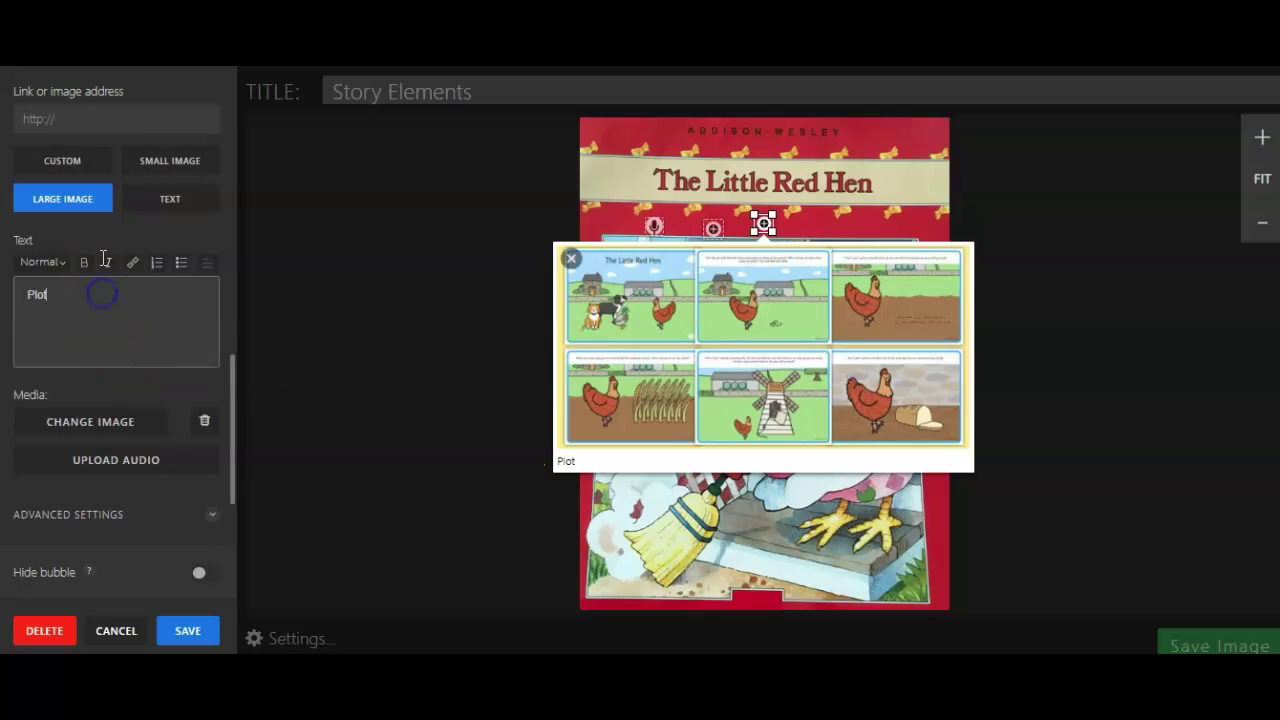
{"action": "left_click", "coordinate": [70, 160]}
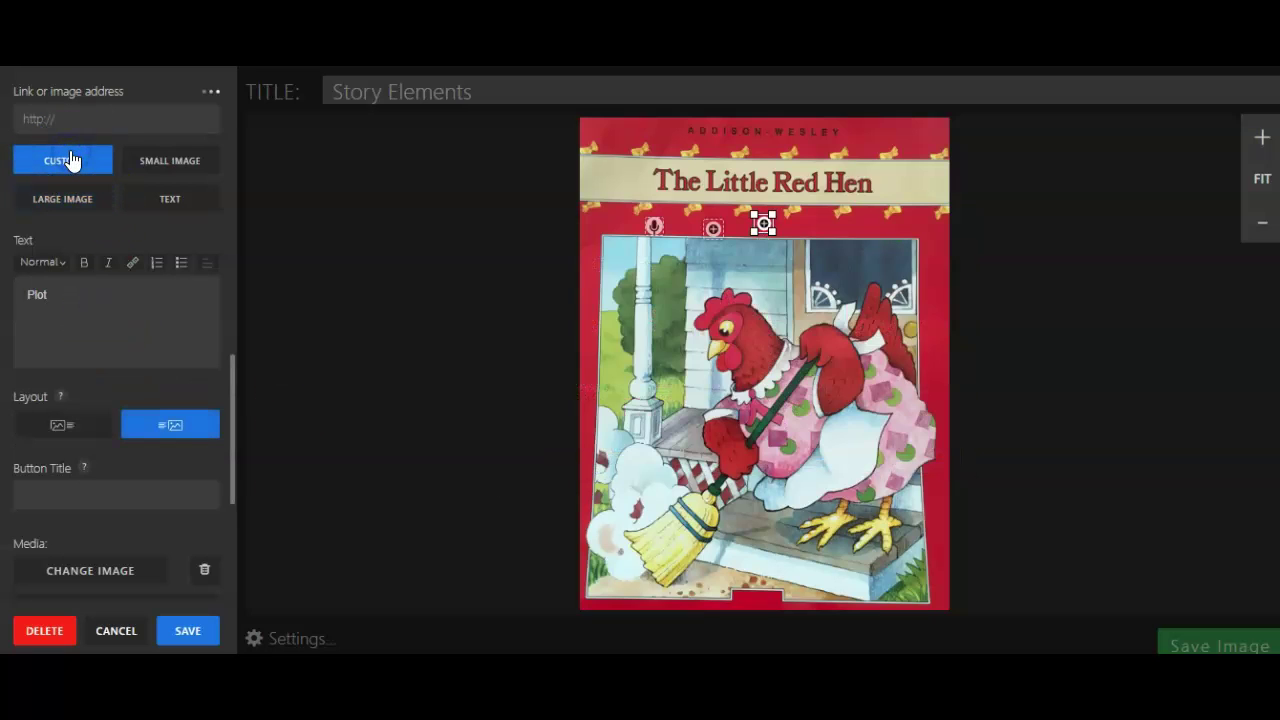
{"action": "left_click", "coordinate": [170, 198]}
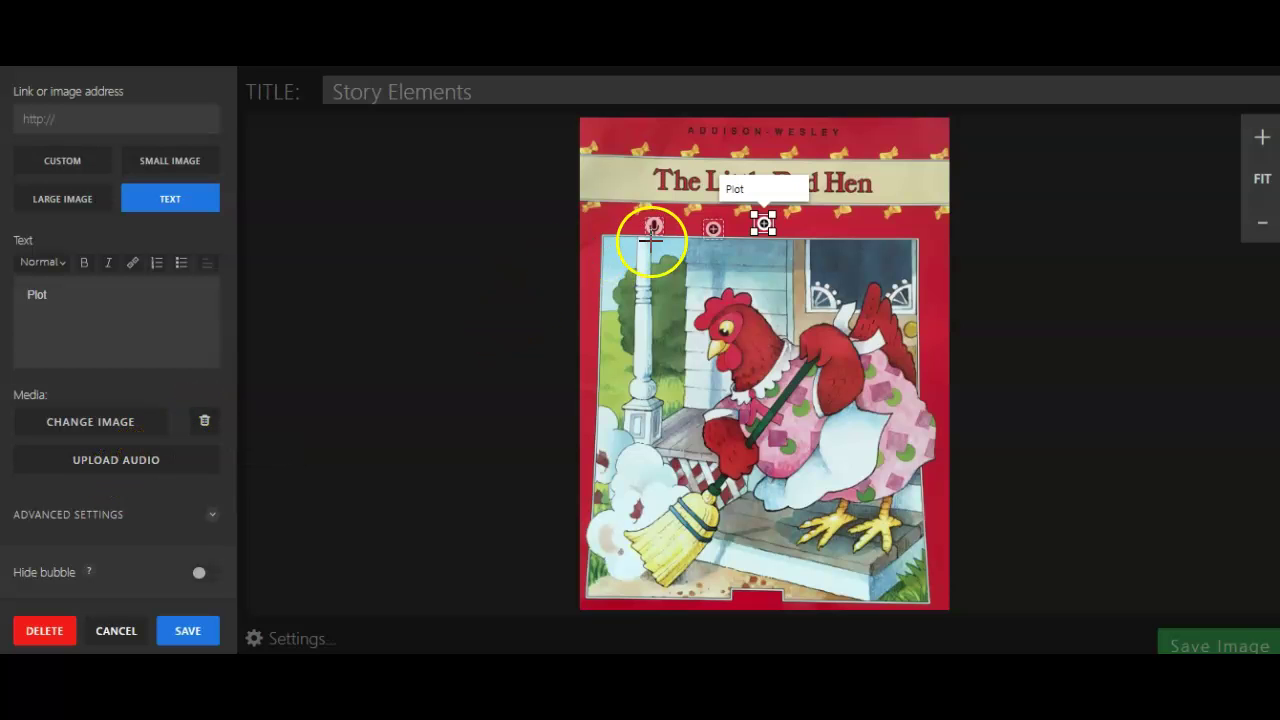
Save the Plot tag and add a tag above the hen linking the YouTube video 'The Little Red Hen Story'.
{"action": "left_click", "coordinate": [750, 282]}
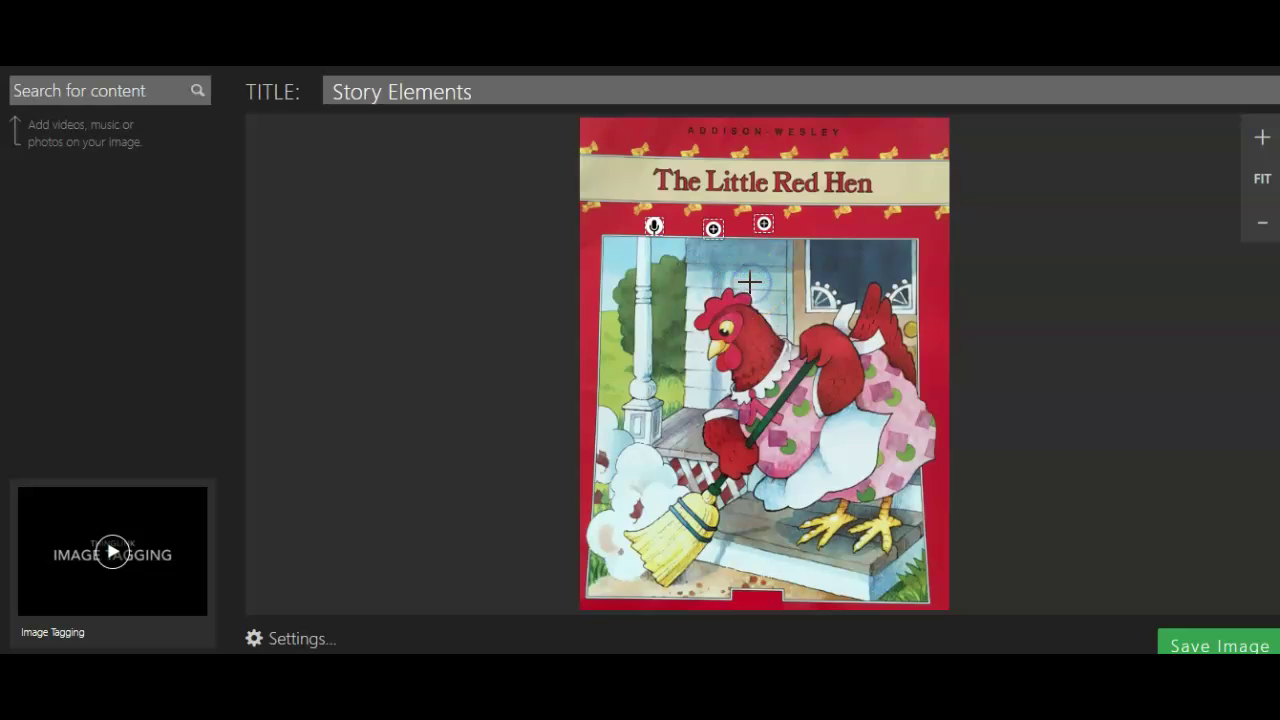
{"action": "left_click", "coordinate": [750, 282]}
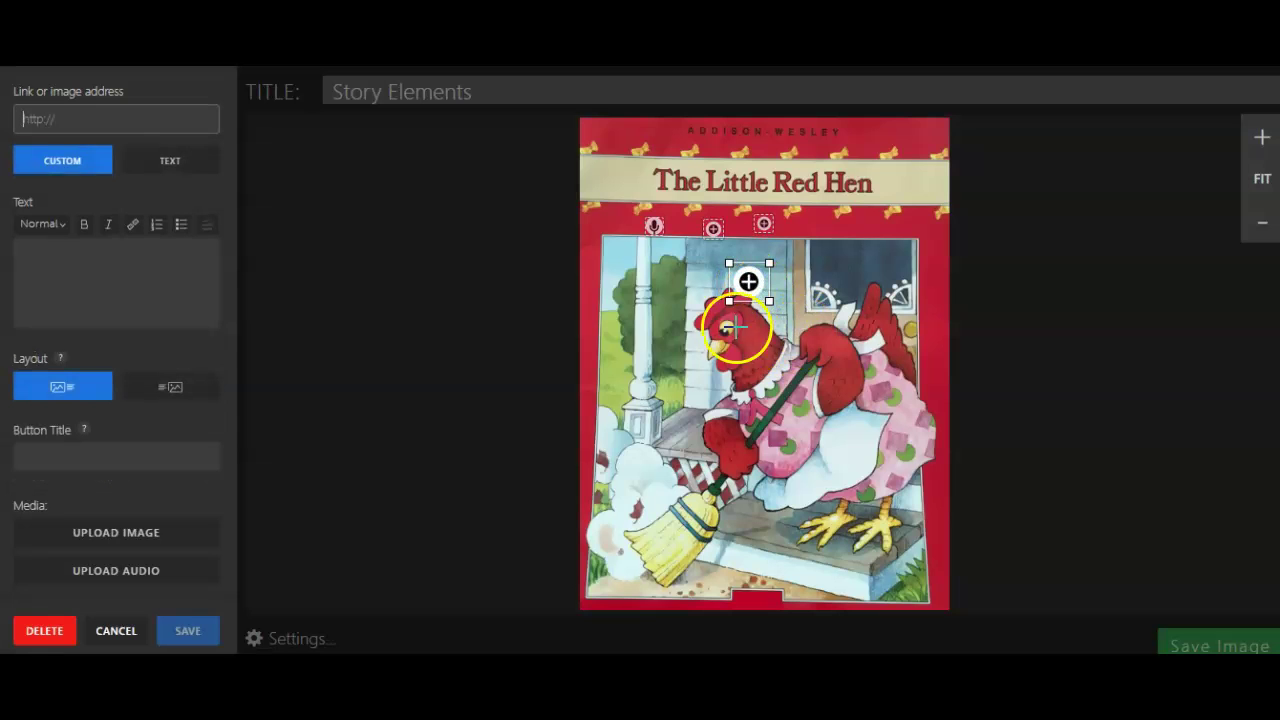
{"action": "left_click", "coordinate": [812, 298]}
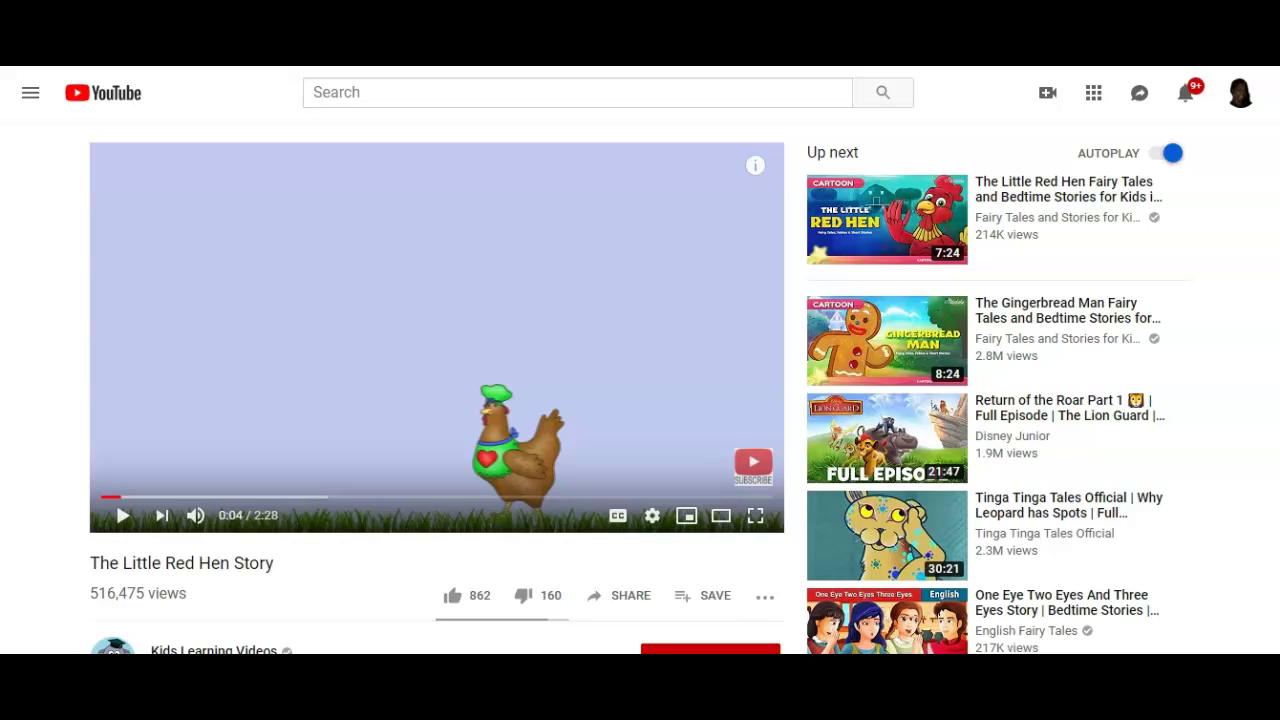
{"action": "left_click", "coordinate": [66, 119]}
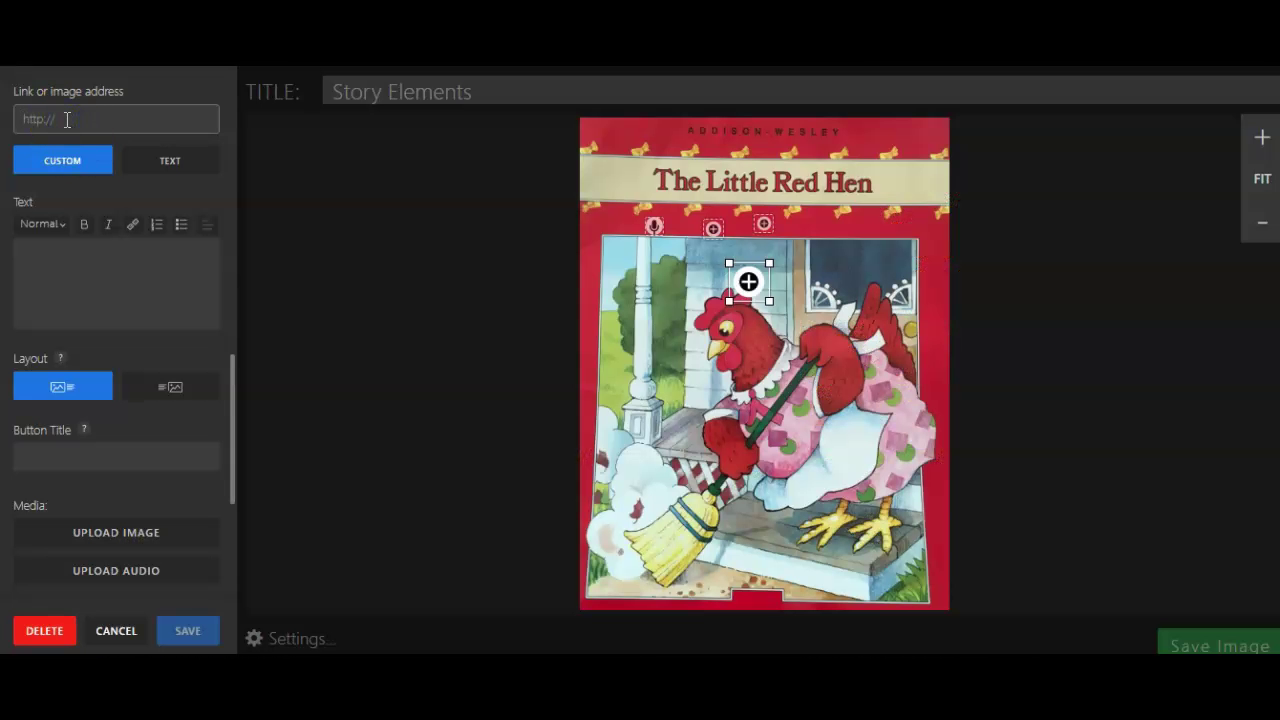
{"action": "type", "text": "https://www.youtube.com/watch?v=JTCsL26vob4"}
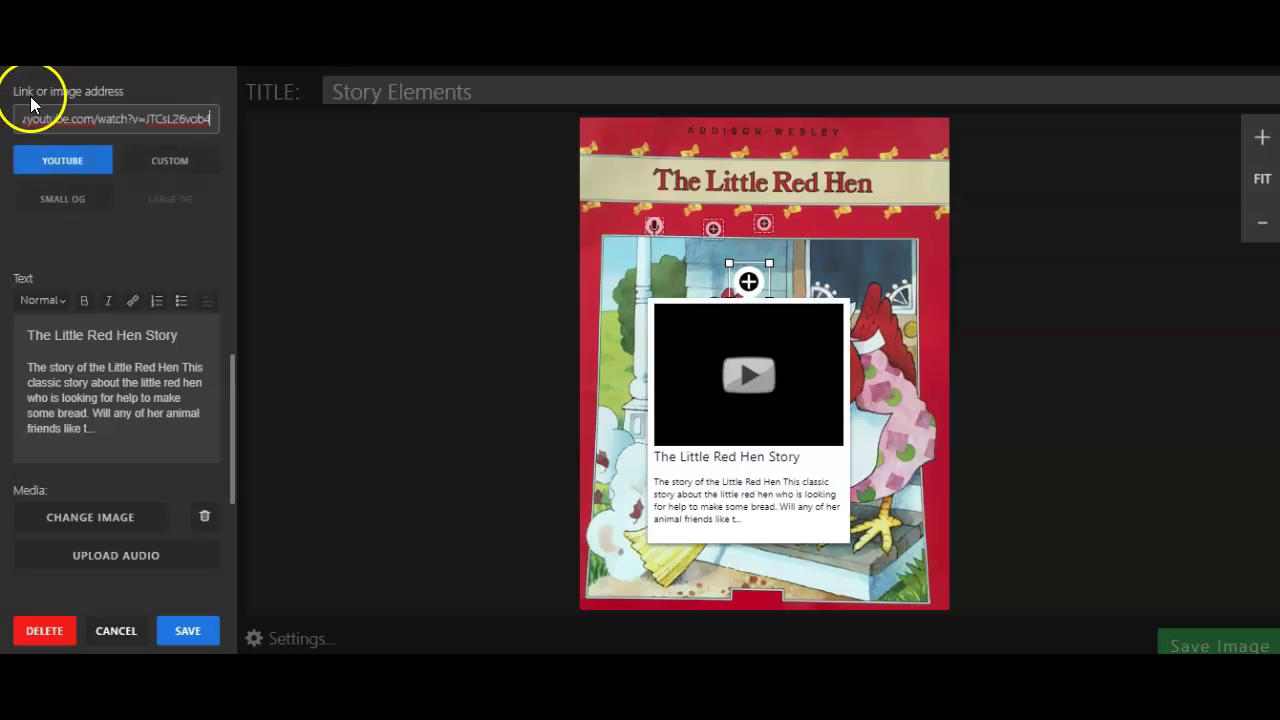
{"action": "left_click", "coordinate": [176, 170]}
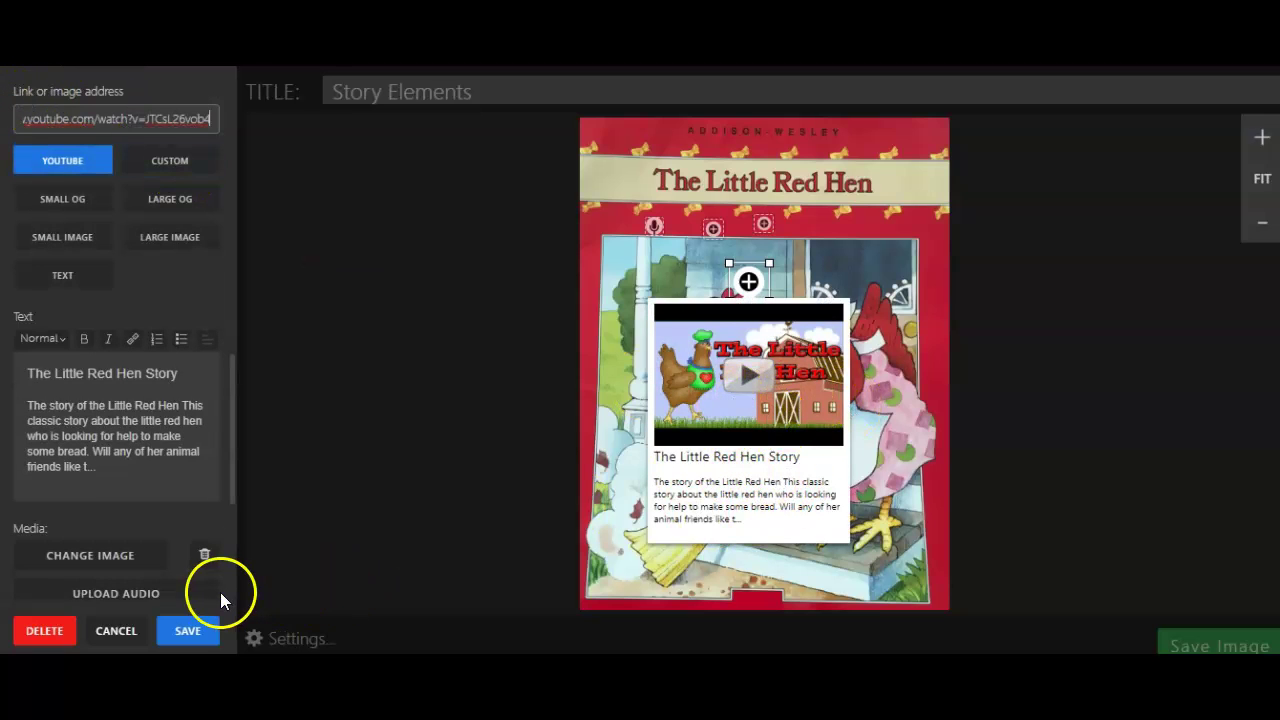
Give the YouTube video tag the blue play-button icon from the General icons.
{"action": "left_click_drag", "start_coordinate": [230, 480], "coordinate": [222, 223]}
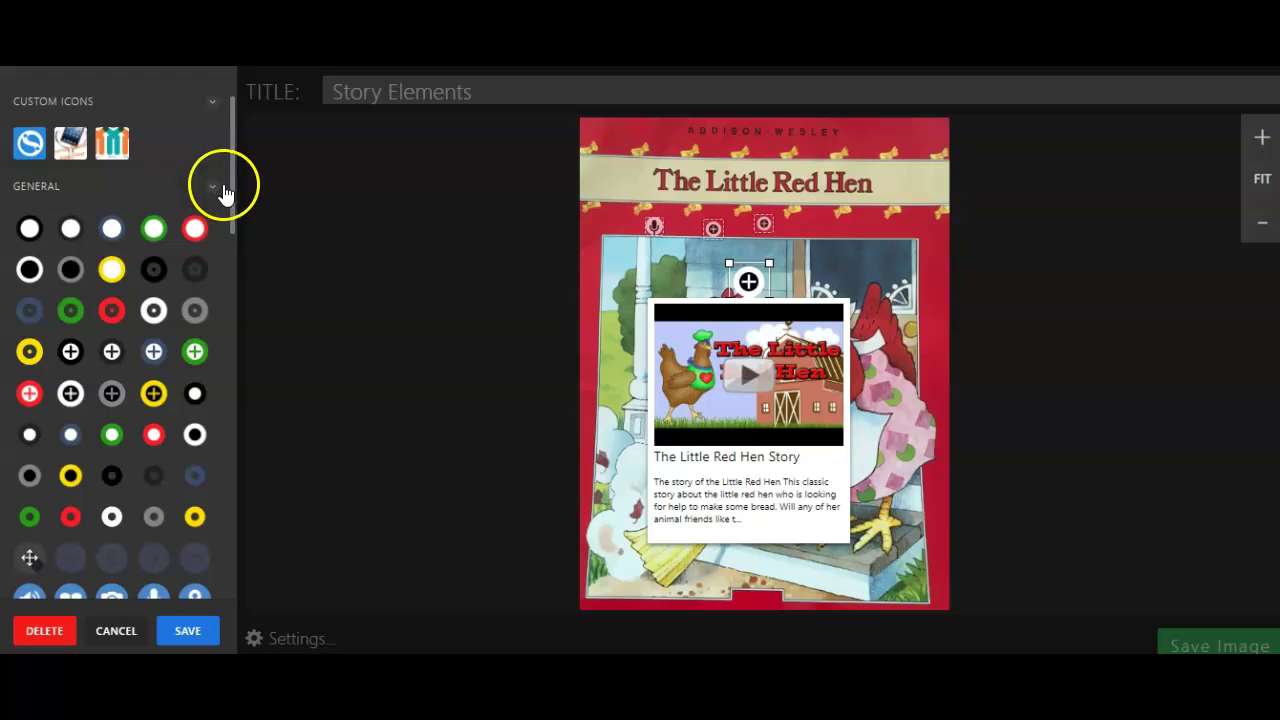
{"action": "left_click_drag", "start_coordinate": [231, 189], "coordinate": [234, 251]}
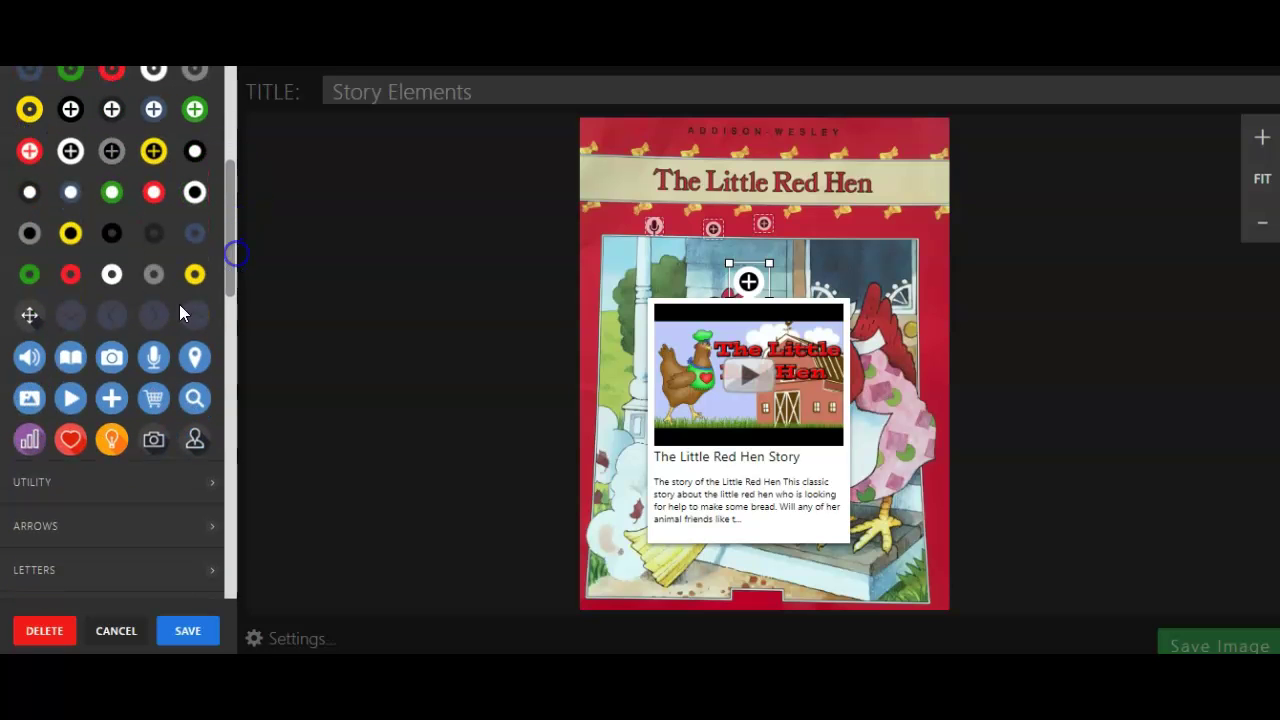
{"action": "left_click", "coordinate": [71, 398]}
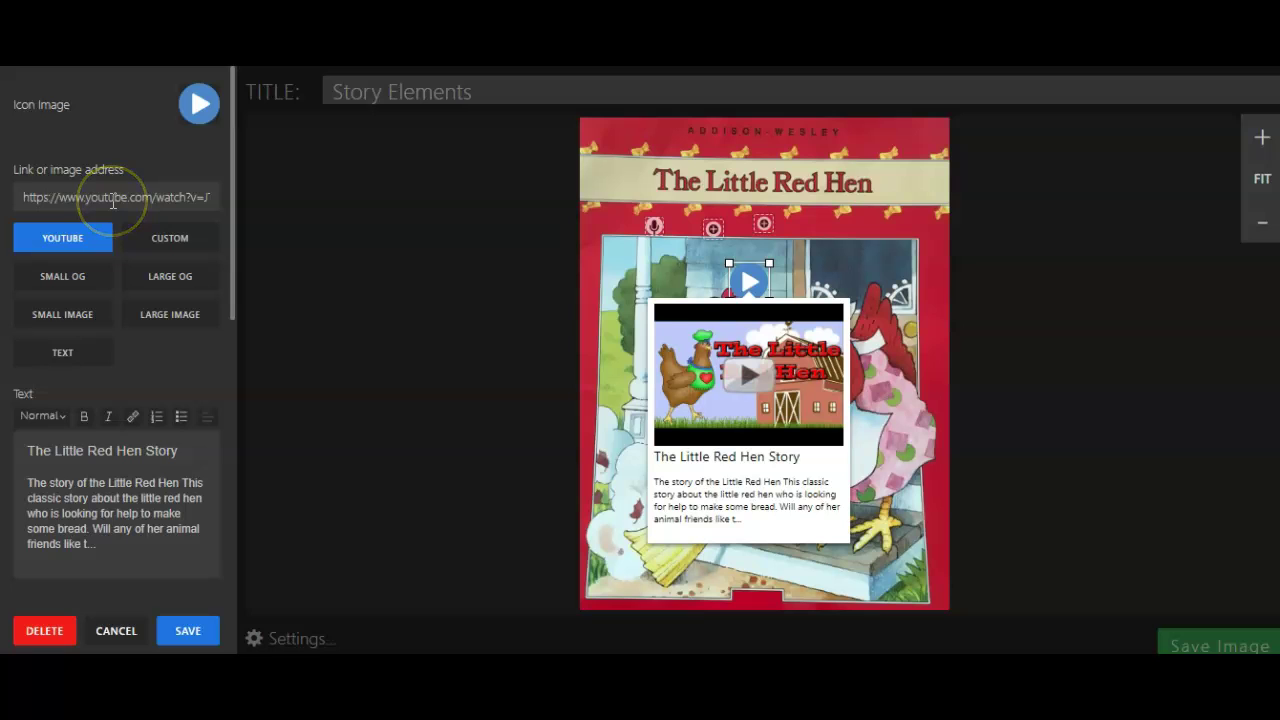
{"action": "left_click", "coordinate": [199, 104]}
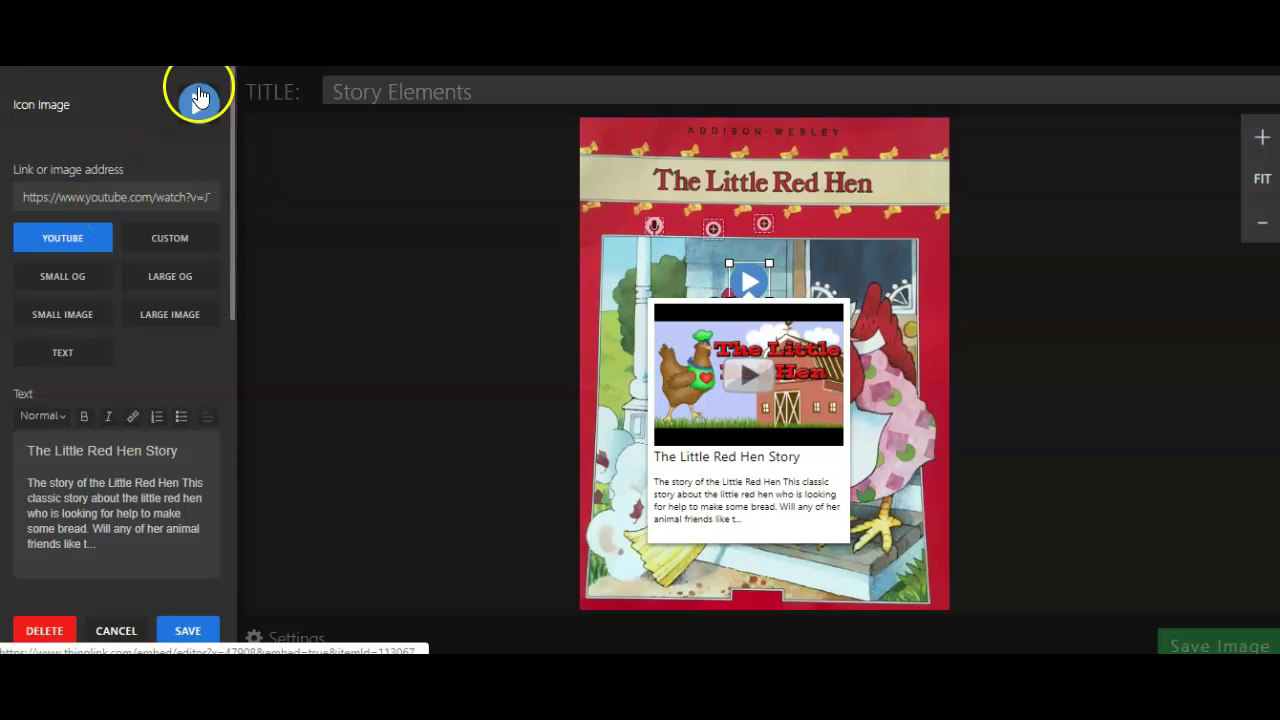